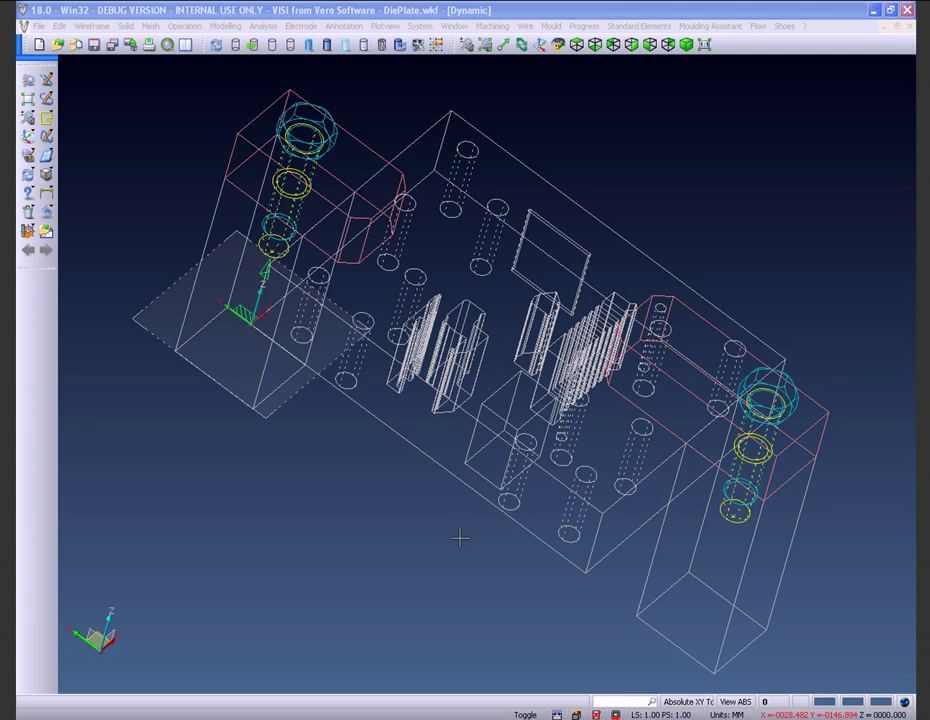
# Step: Shade the die plate and open the CAM Navigator with its Stock highlighted
pyautogui.moveTo(459, 538); pyautogui.dragTo(447, 521)
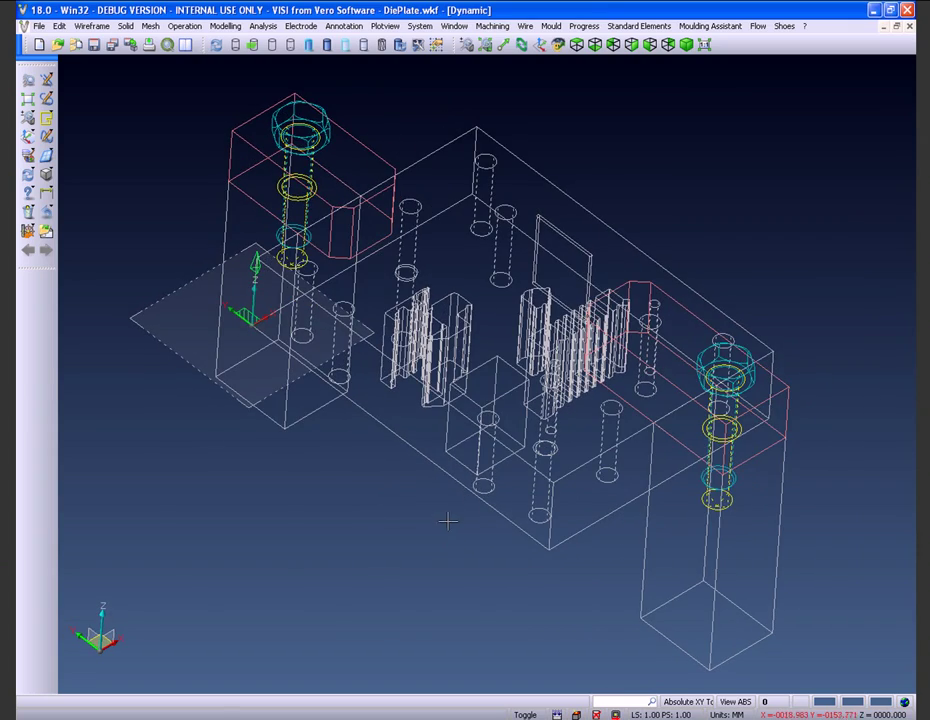
pyautogui.click(361, 45)
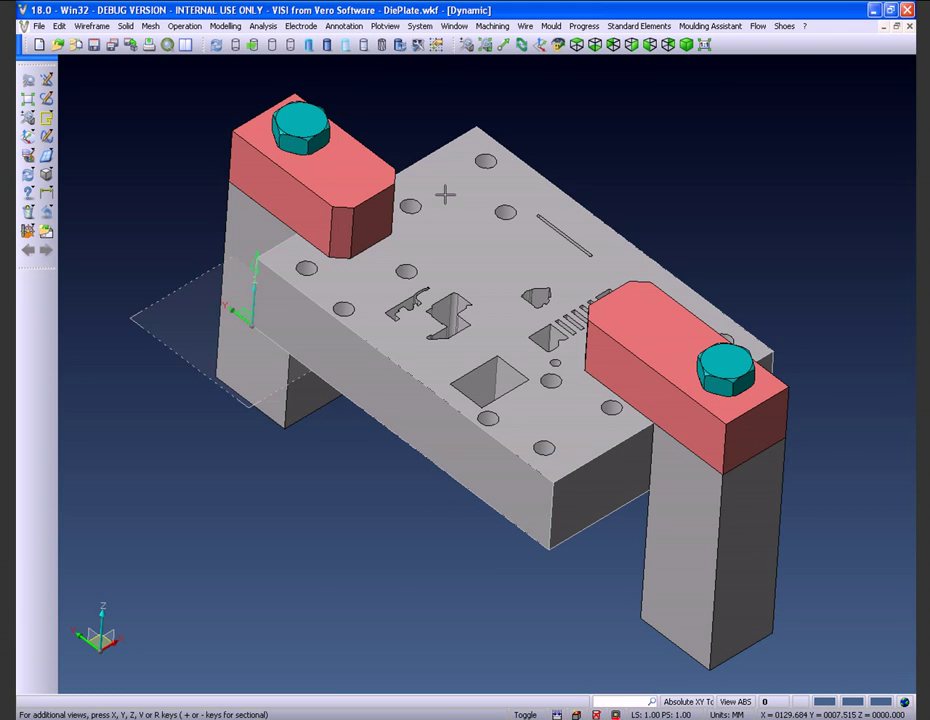
pyautogui.moveTo(452, 453)
pyautogui.mouseDown()
pyautogui.moveTo(482, 444)
pyautogui.moveTo(453, 467)
pyautogui.mouseUp()
pyautogui.click(46, 232)
pyautogui.click(752, 112)
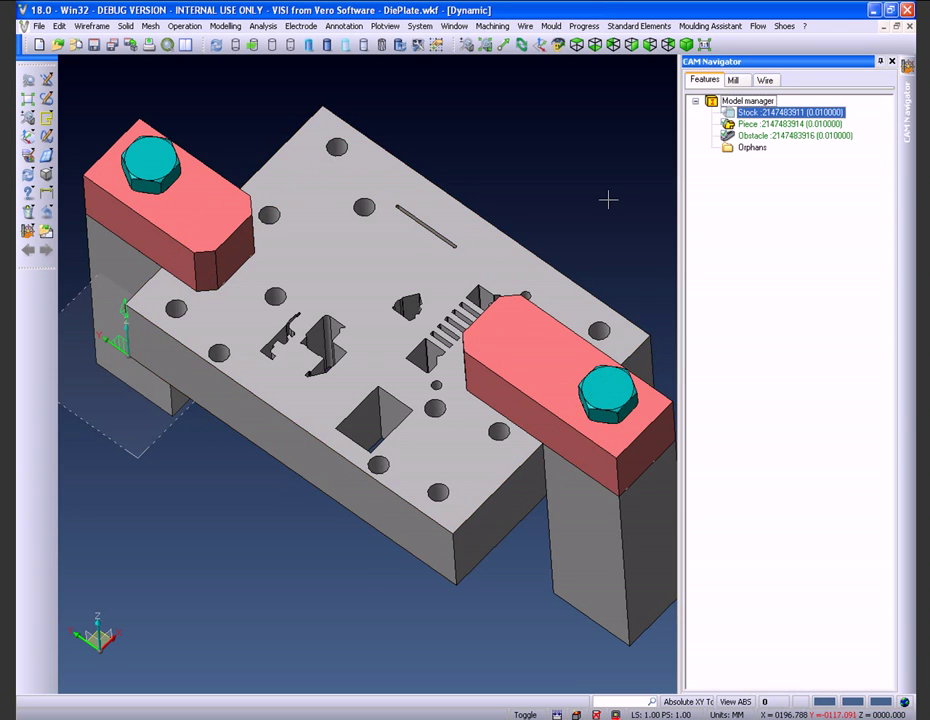
pyautogui.moveTo(495, 316); pyautogui.dragTo(560, 250, button='middle')
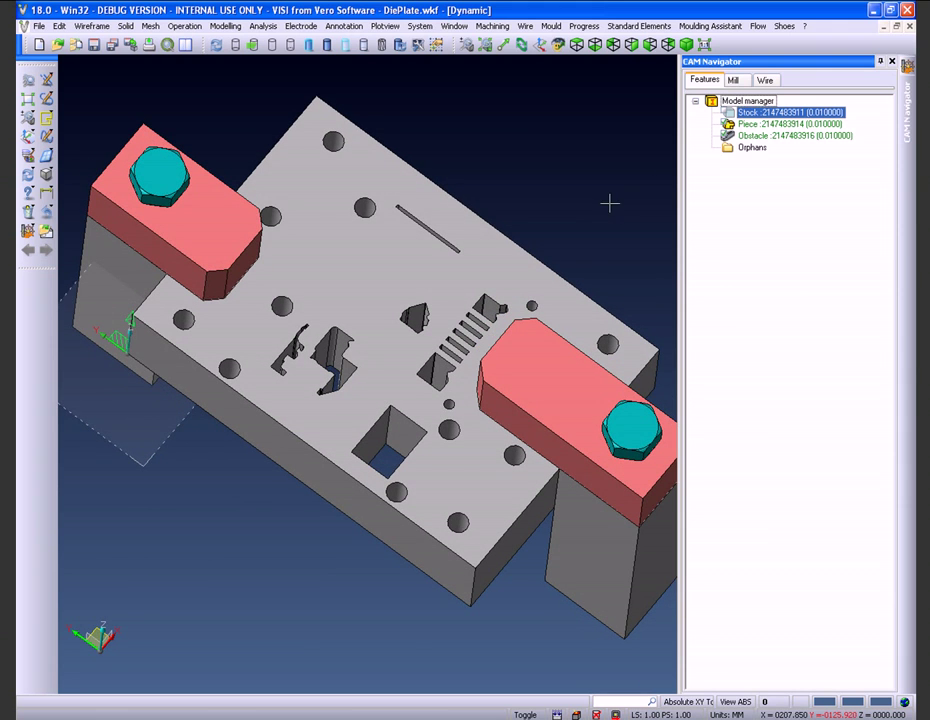
pyautogui.click(750, 124)
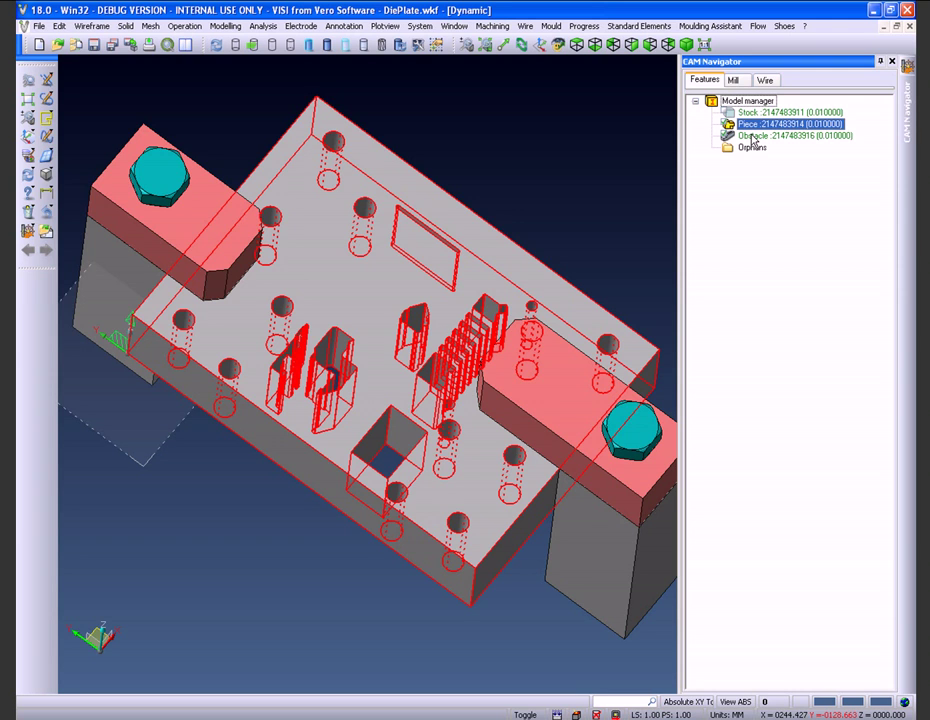
pyautogui.click(752, 136)
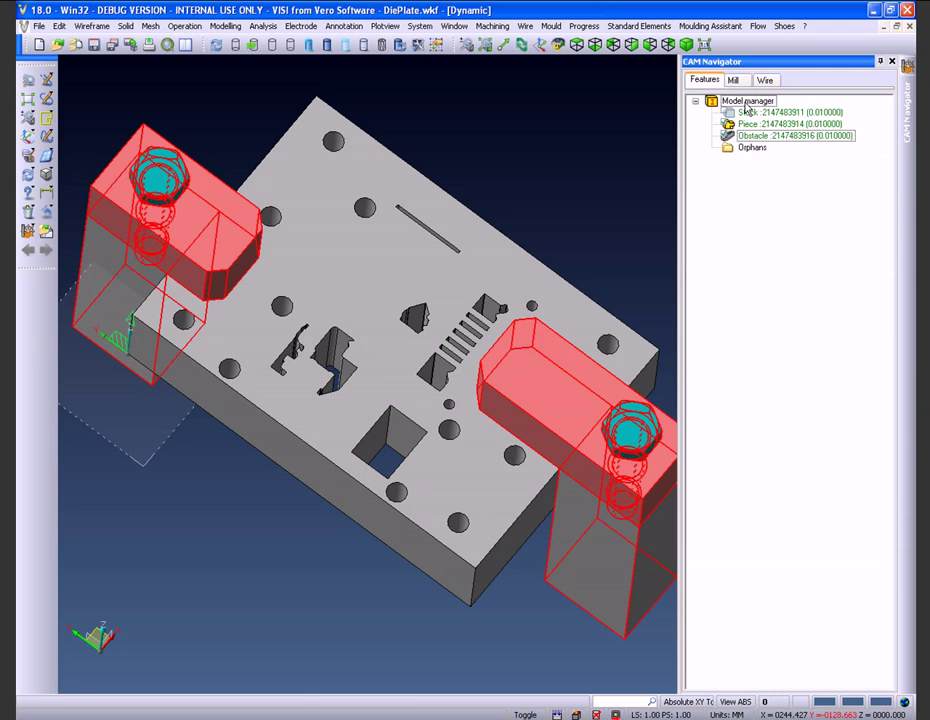
pyautogui.click(744, 103)
# Step: Run recognition from Model manager on the die plate solid to create Setup [0,0,-1]
pyautogui.rightClick(745, 108)
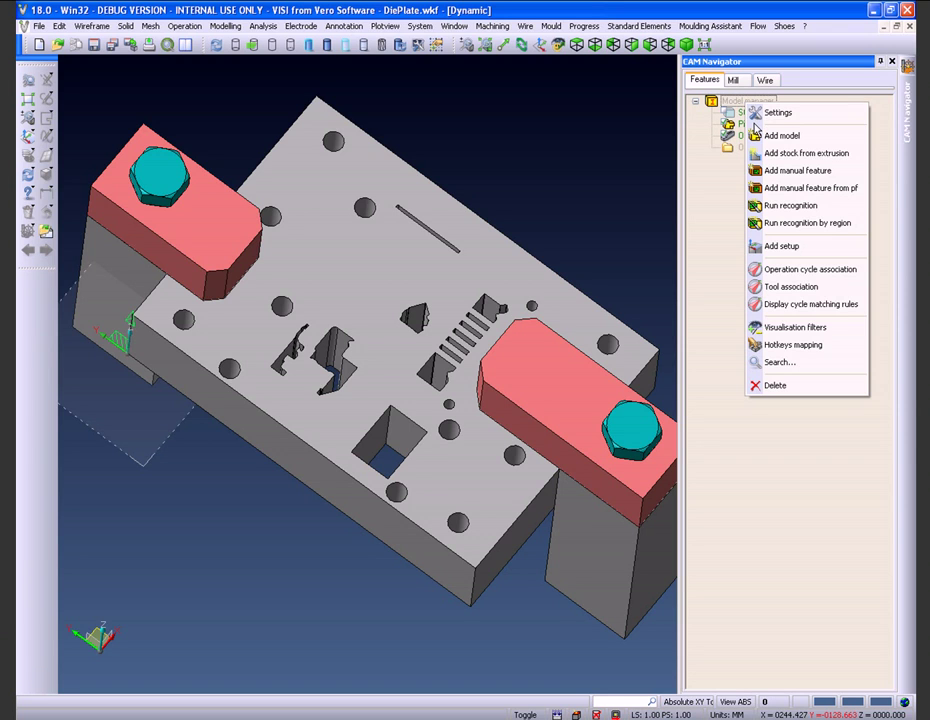
pyautogui.click(778, 206)
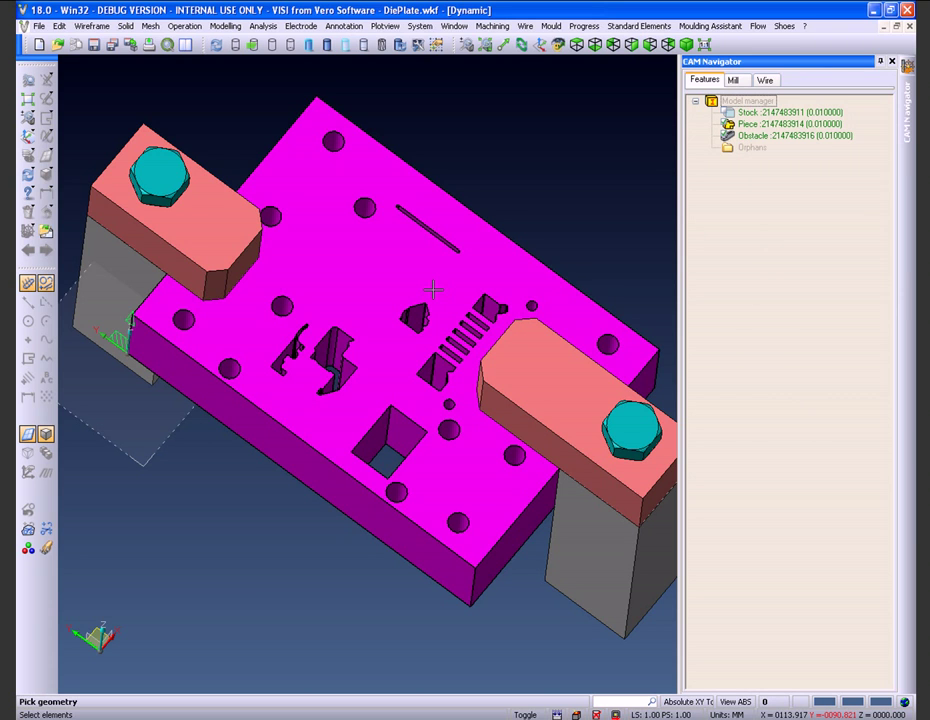
pyautogui.click(432, 290)
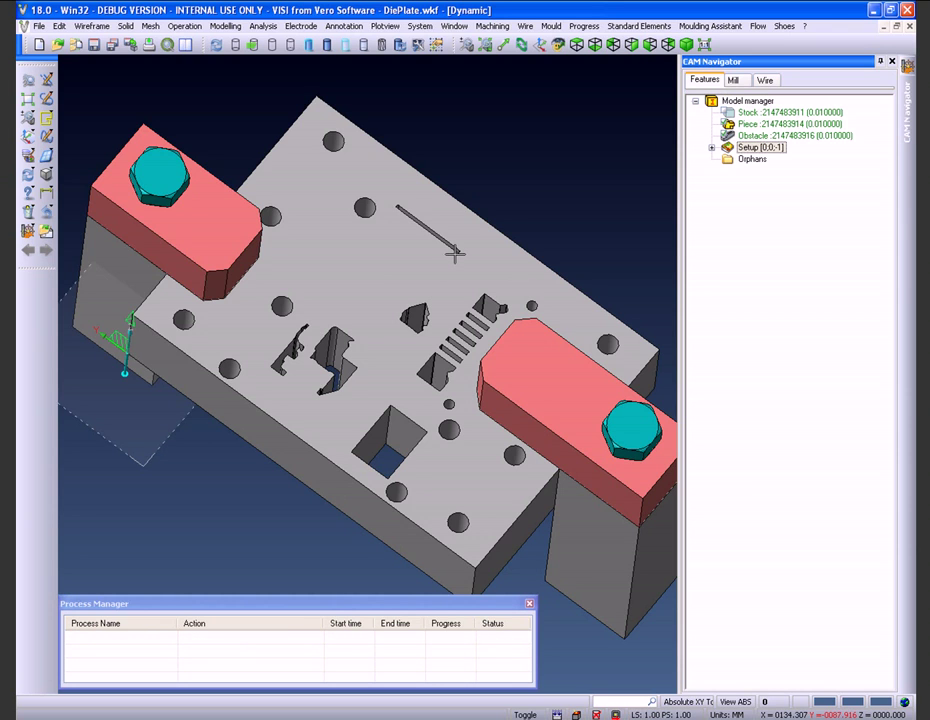
# Step: Expand the Setup and inspect pockets #277–#288 and holes #329 and #342
pyautogui.click(712, 148)
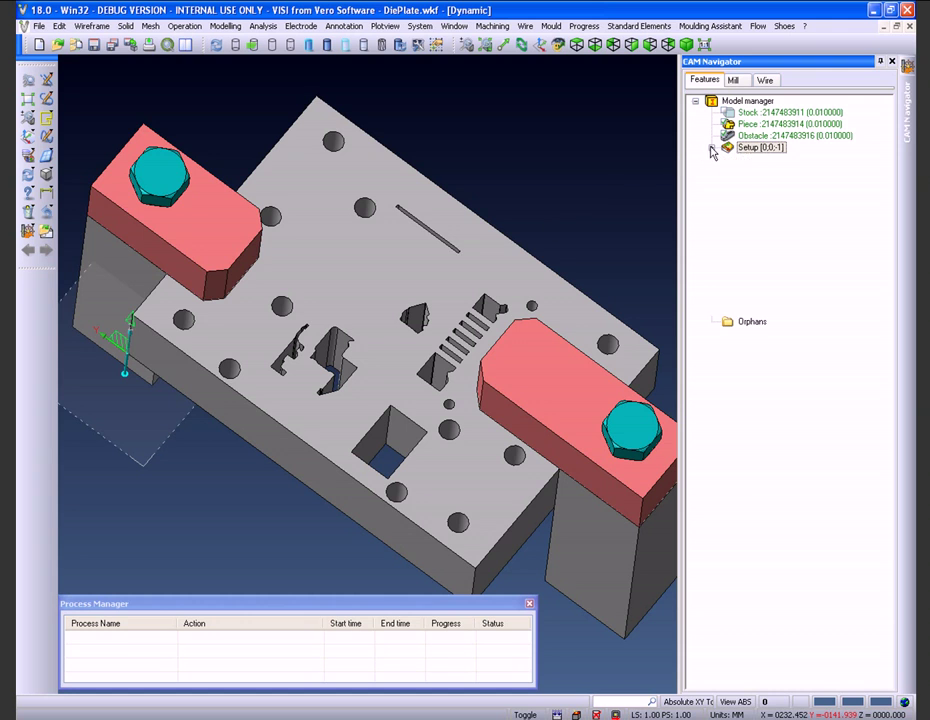
pyautogui.click(775, 159)
pyautogui.press('Down')
pyautogui.press('Down')
pyautogui.press('Down')
pyautogui.press('Down')
pyautogui.click(768, 229)
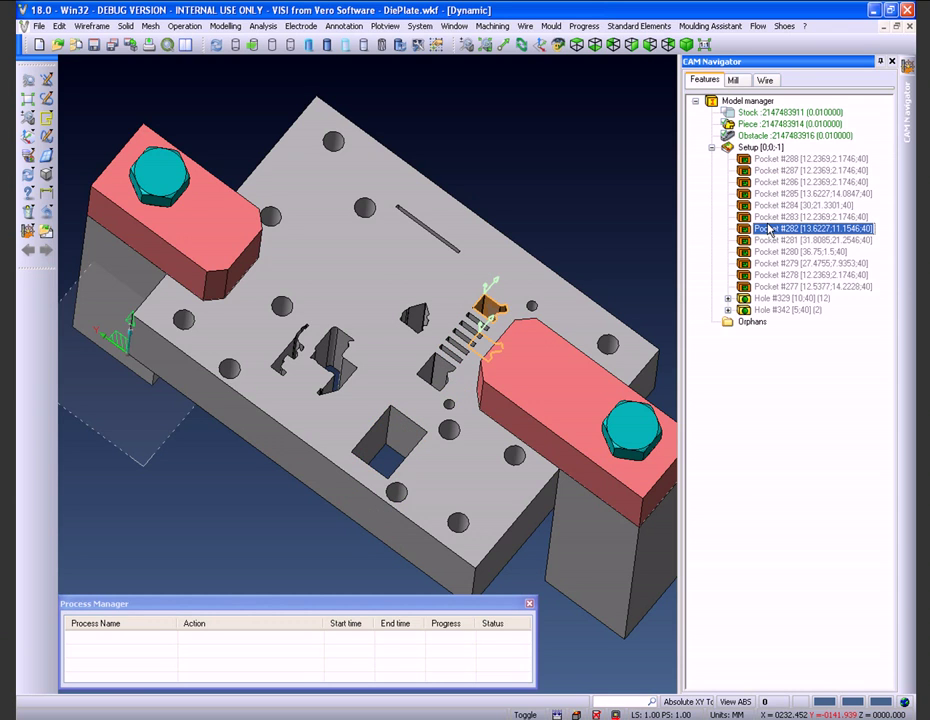
pyautogui.click(758, 298)
pyautogui.click(758, 310)
# Step: Select Pocket #288 through Hole #342 and bring up their options menu
pyautogui.click(773, 160)
pyautogui.keyDown('shift'); pyautogui.click(793, 311); pyautogui.keyUp('shift')
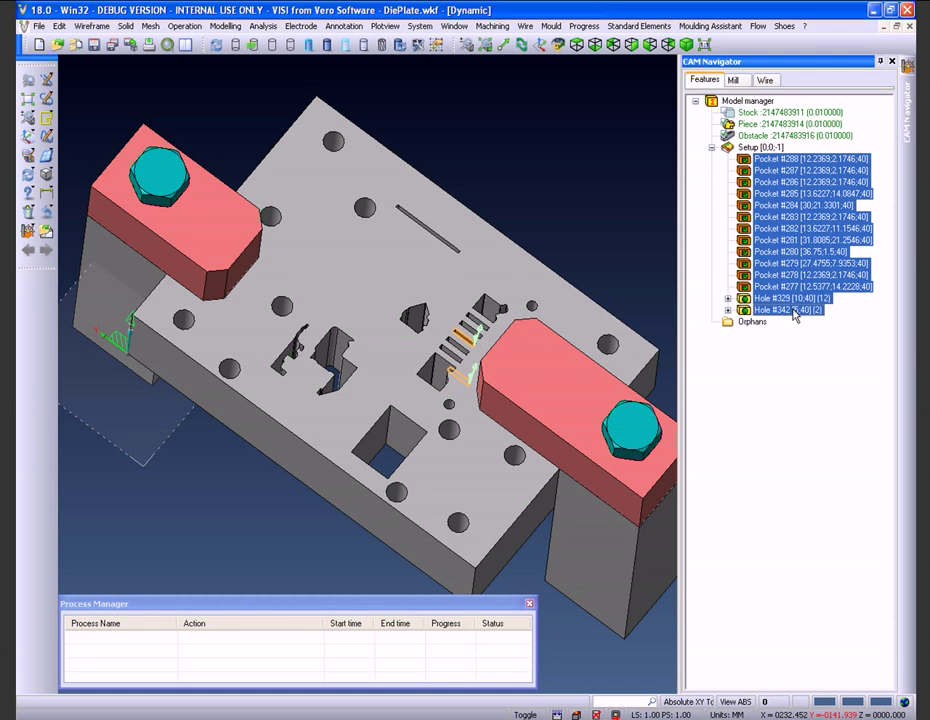
pyautogui.rightClick(795, 314)
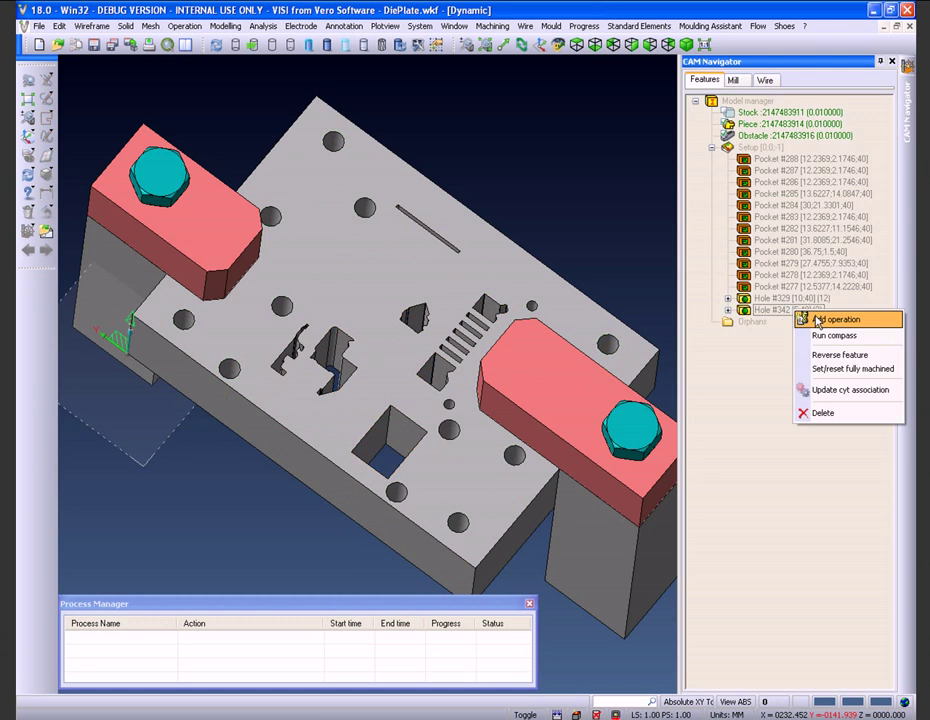
# Step: Add a Wire erosion operation to the selected pockets and holes
pyautogui.click(830, 320)
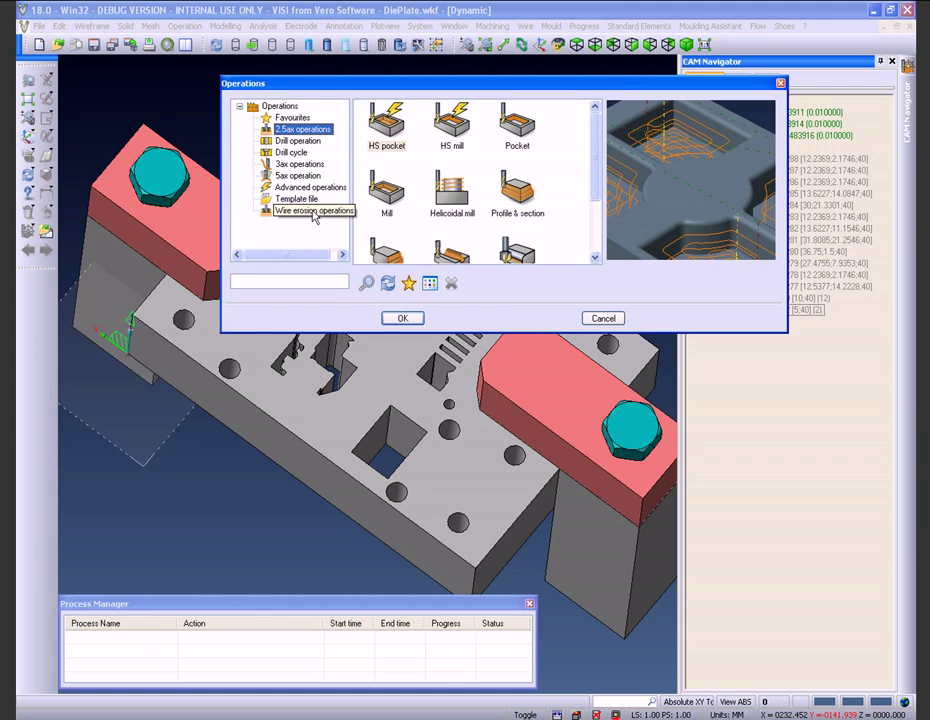
pyautogui.click(313, 211)
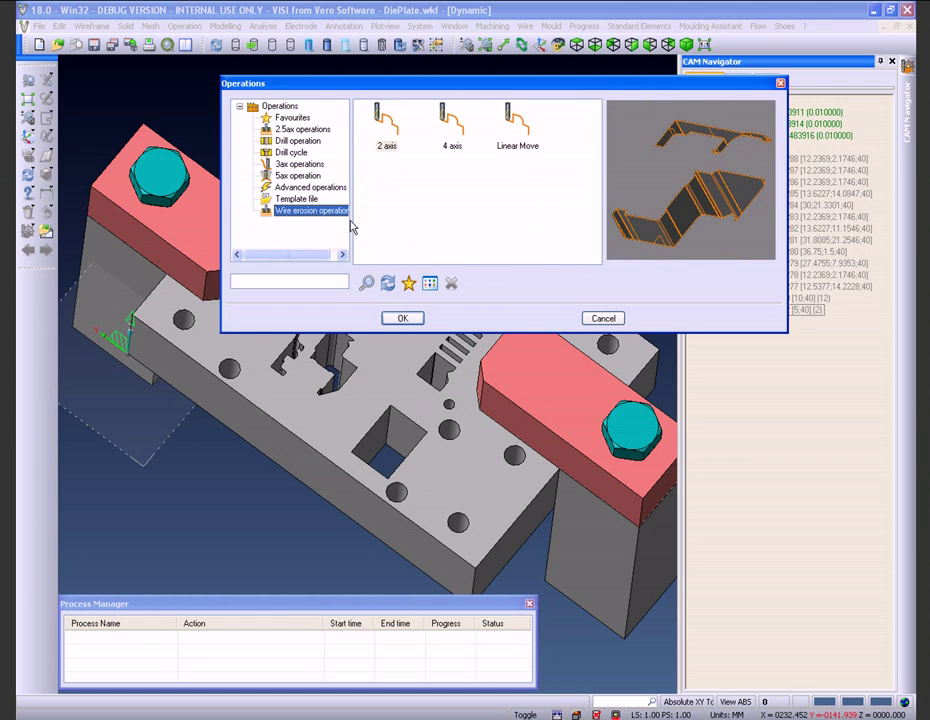
pyautogui.click(405, 317)
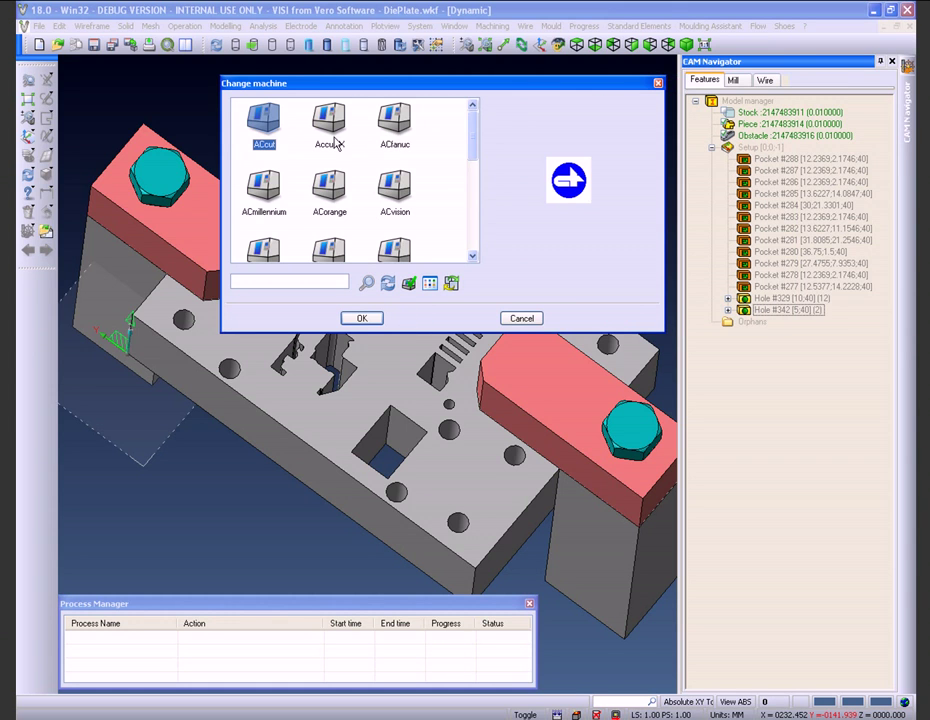
# Step: Choose Agie as the wire machine and confirm it
pyautogui.scroll(-2, 322, 150)
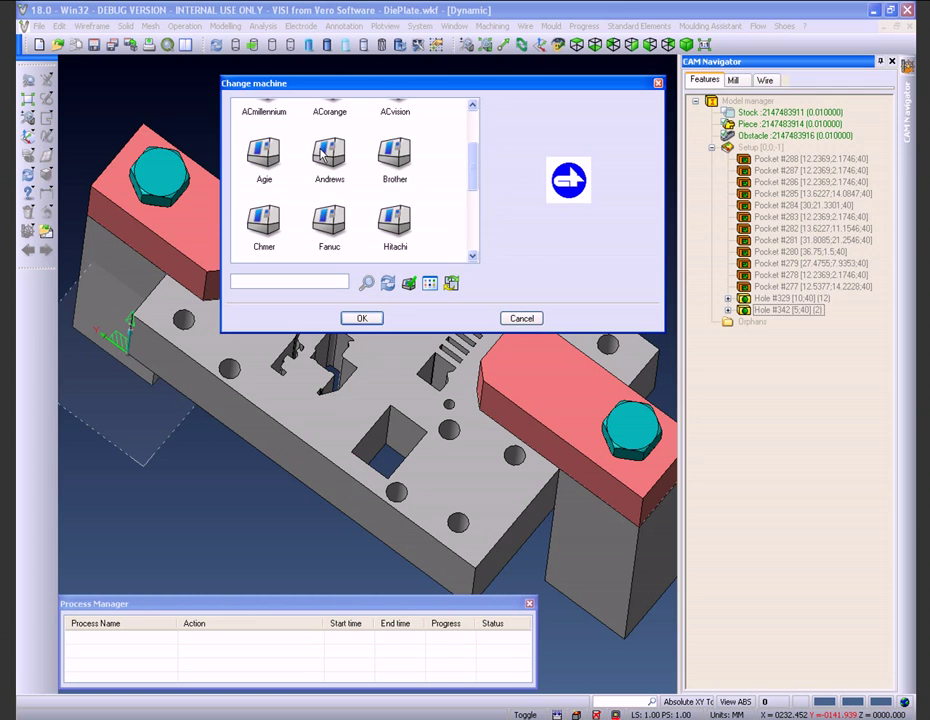
pyautogui.click(396, 158)
pyautogui.click(272, 165)
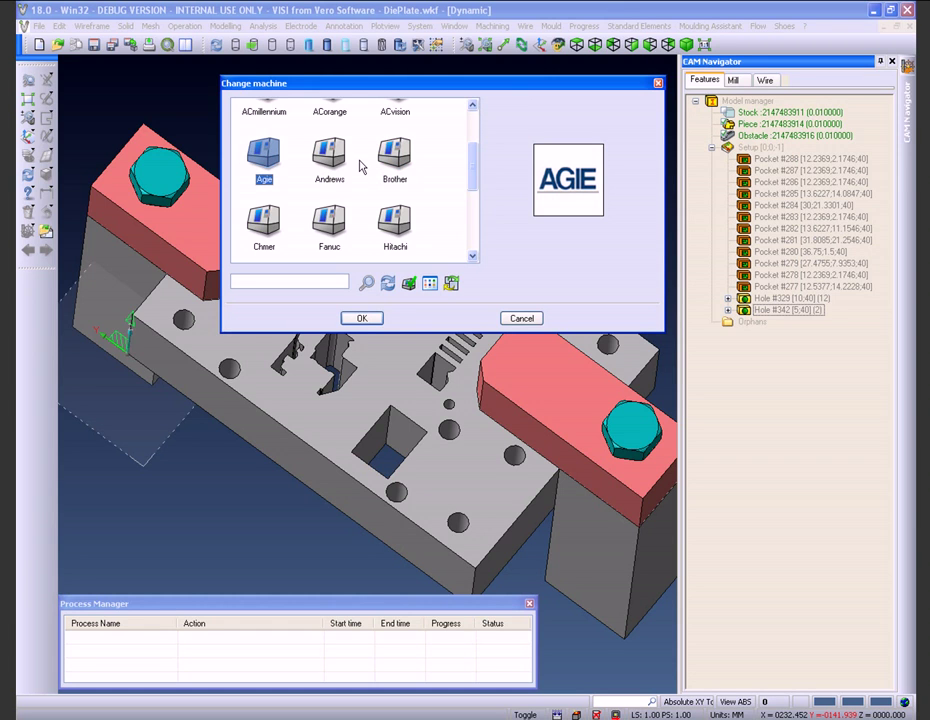
pyautogui.click(377, 319)
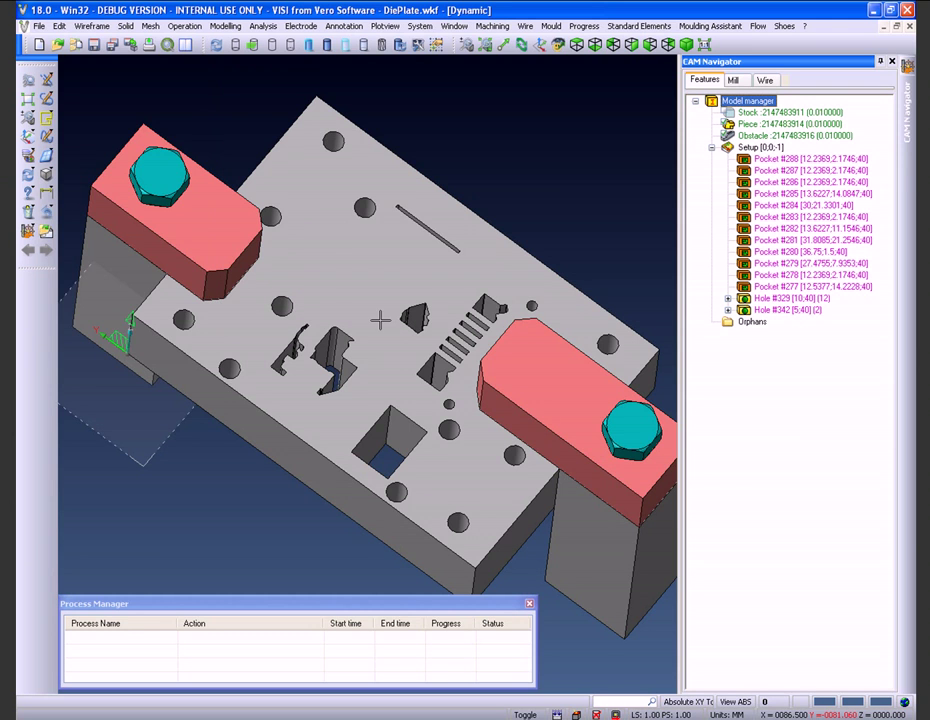
# Step: Set the wire project's piece material to Cold Die Steel in the project parameters
pyautogui.click(767, 82)
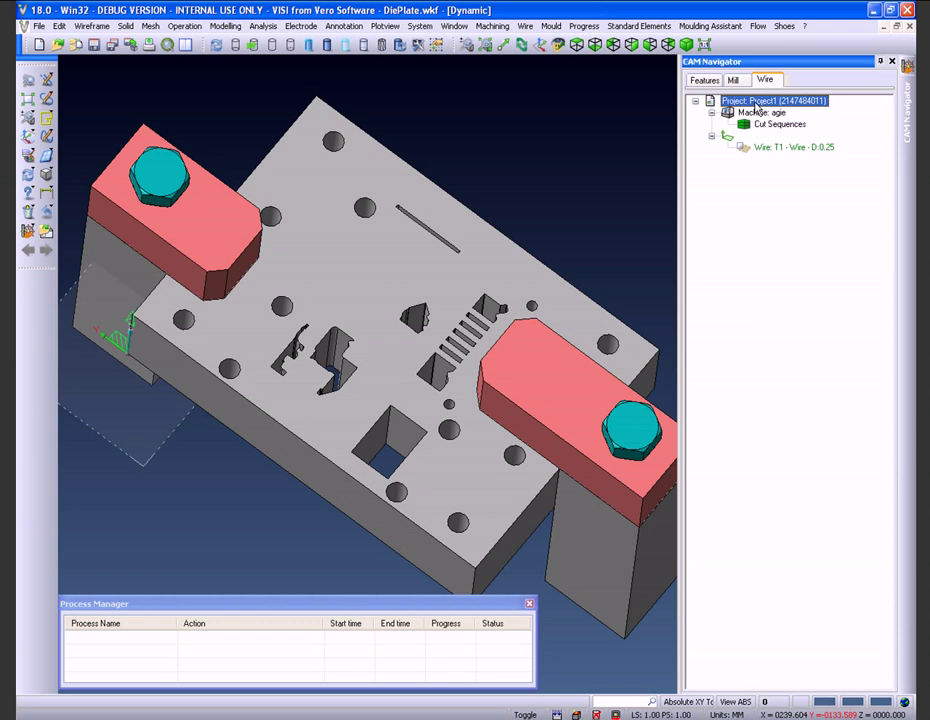
pyautogui.doubleClick(756, 105)
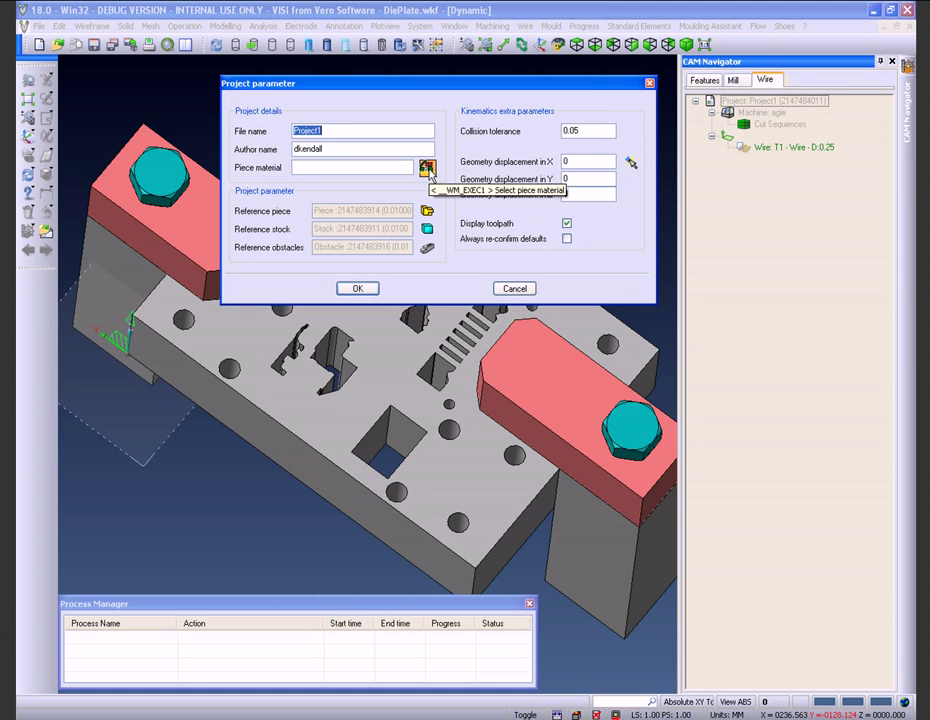
pyautogui.click(427, 168)
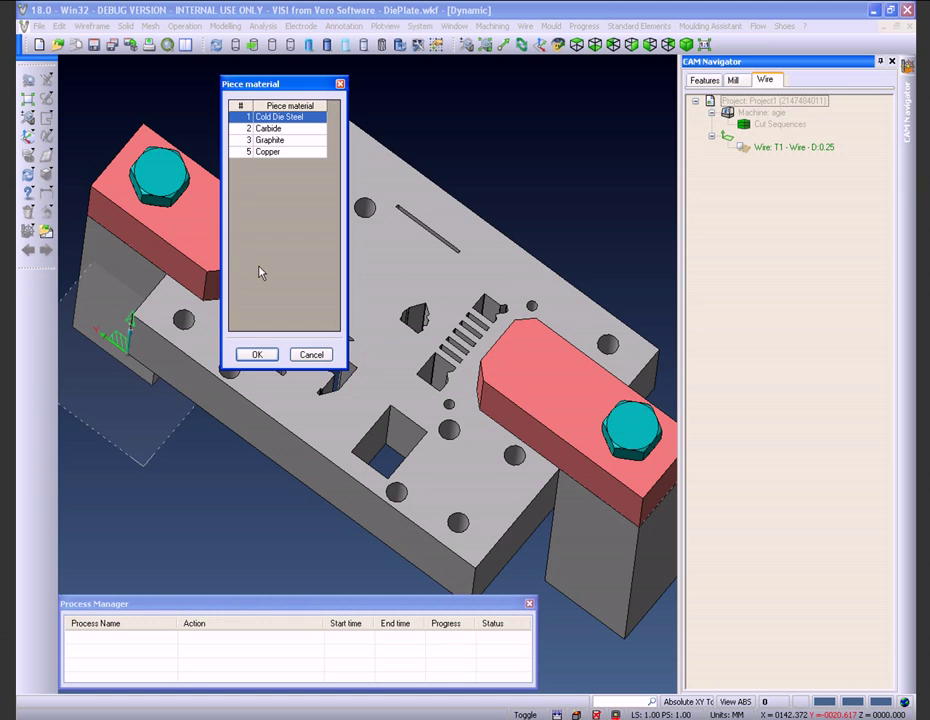
pyautogui.click(253, 354)
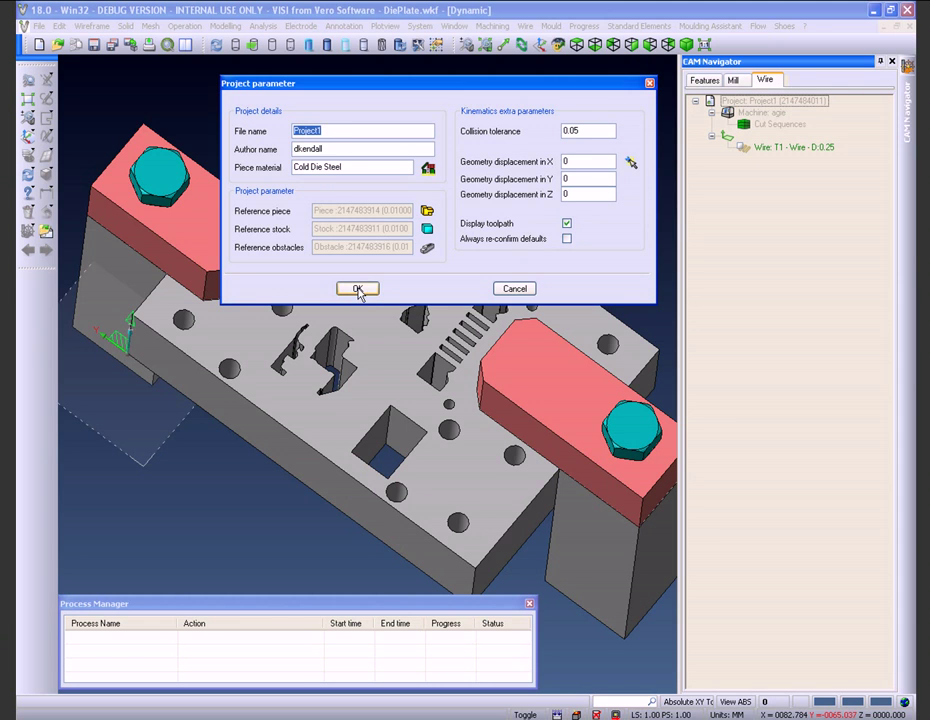
pyautogui.click(357, 289)
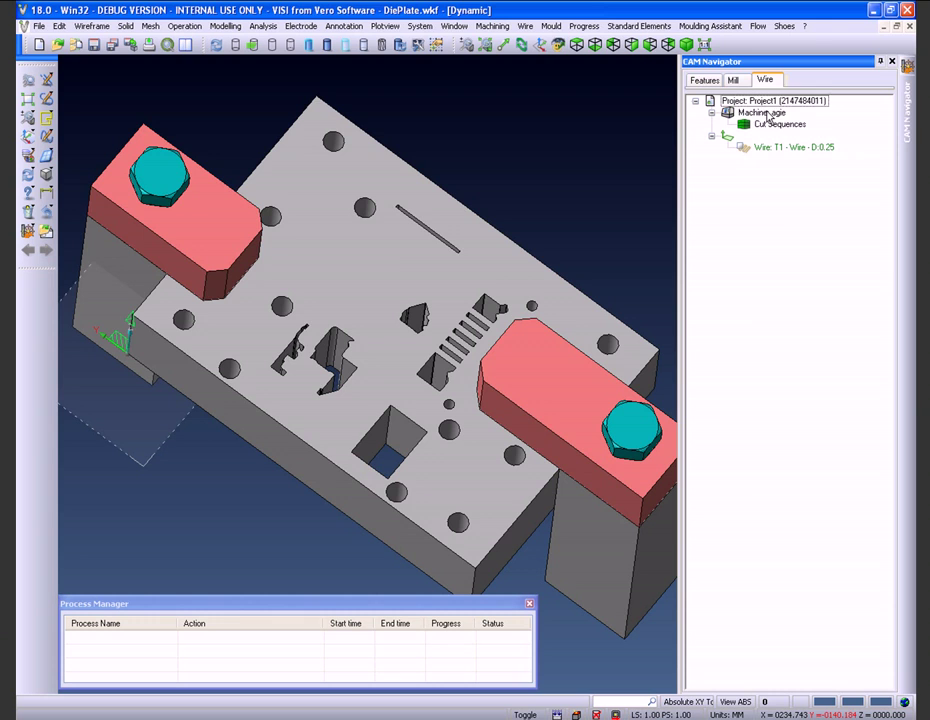
# Step: Keep AGIE HSS as the machine model in the Agie machine configuration
pyautogui.click(762, 114)
pyautogui.doubleClick(758, 117)
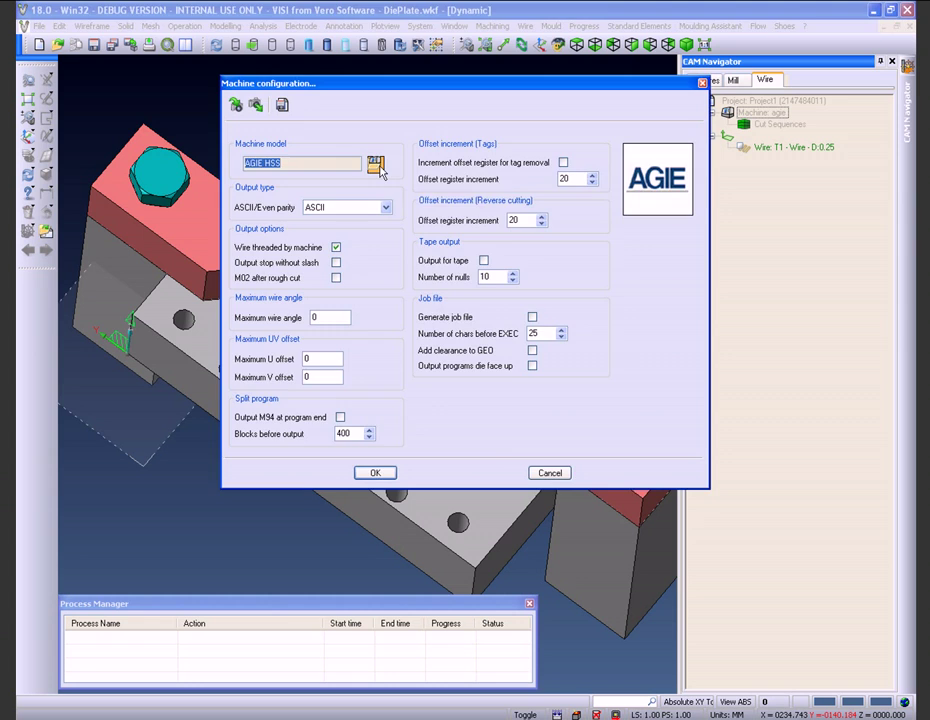
pyautogui.click(377, 164)
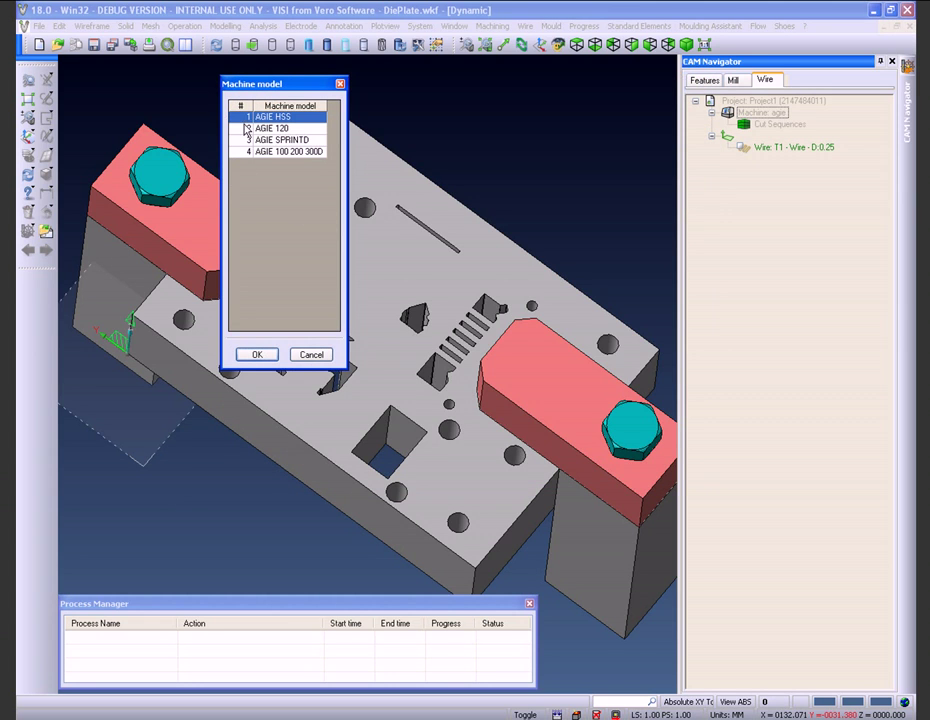
pyautogui.click(256, 354)
pyautogui.click(376, 474)
pyautogui.click(777, 148)
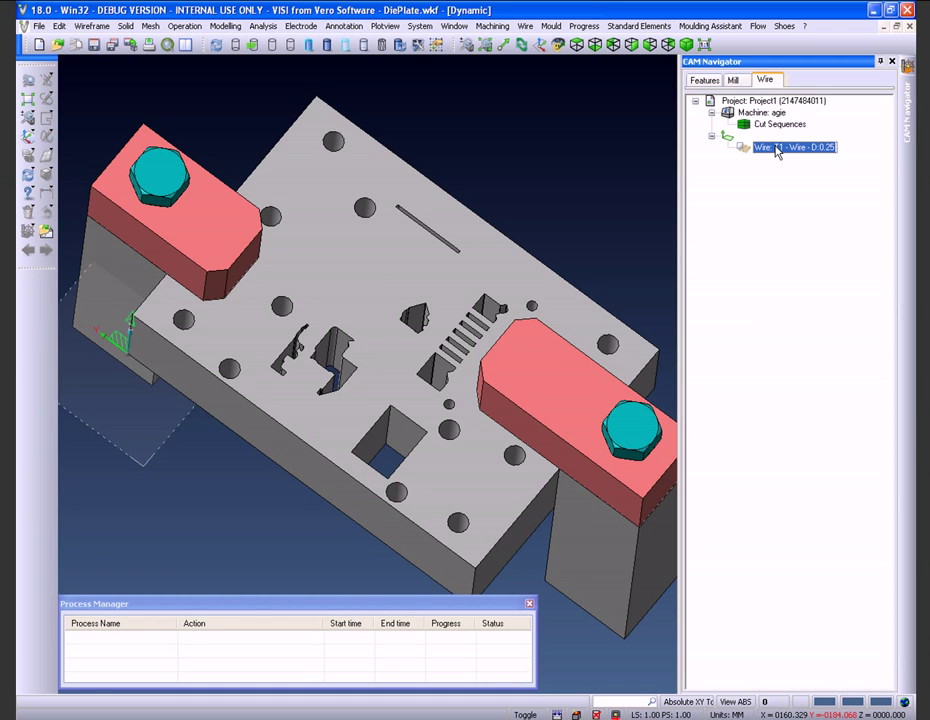
# Step: Try no-core Spiral pocketing in the wire operation, then leave it switched off
pyautogui.doubleClick(777, 148)
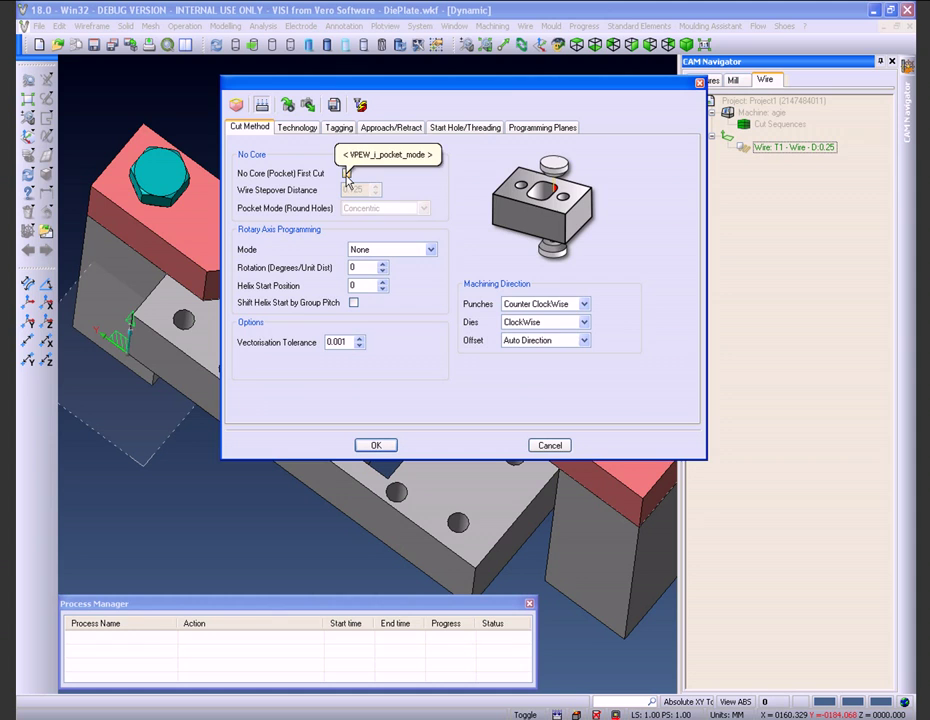
pyautogui.click(346, 173)
pyautogui.click(388, 208)
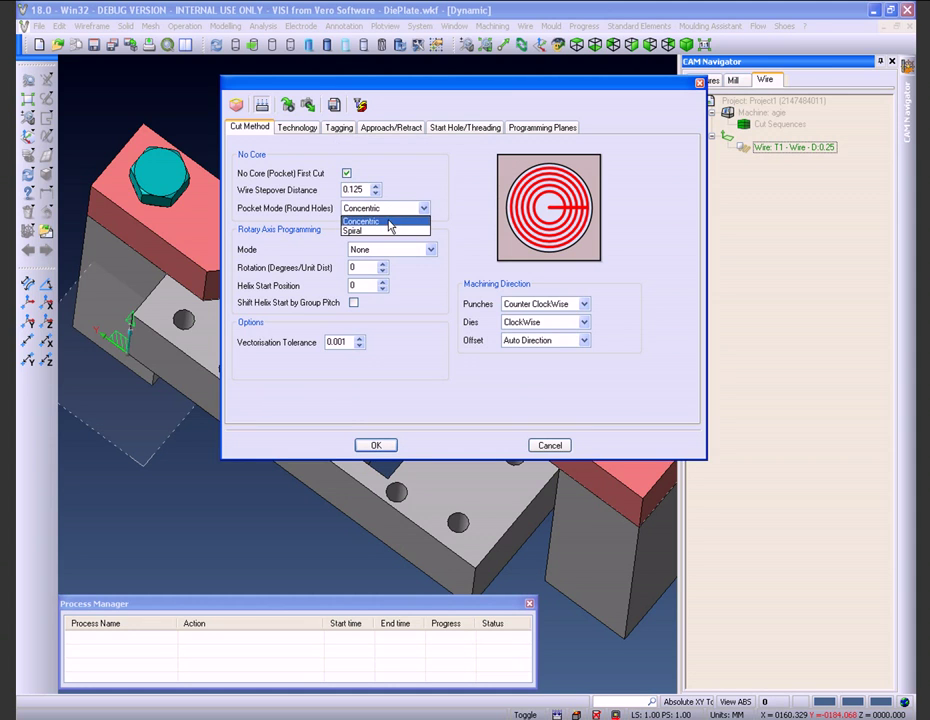
pyautogui.click(386, 220)
pyautogui.click(385, 210)
pyautogui.click(390, 231)
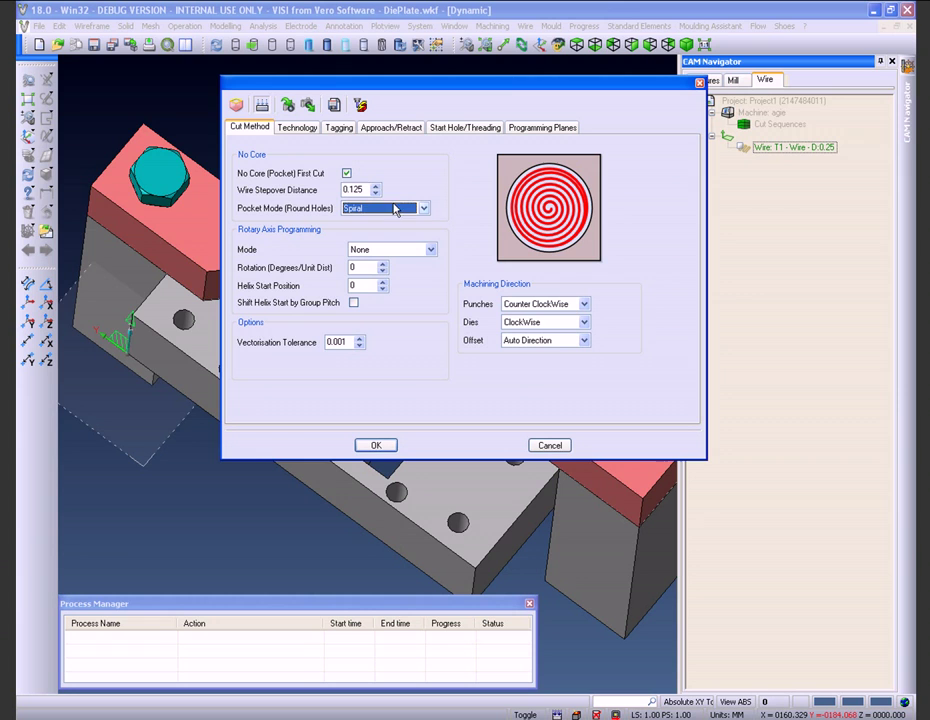
pyautogui.click(346, 174)
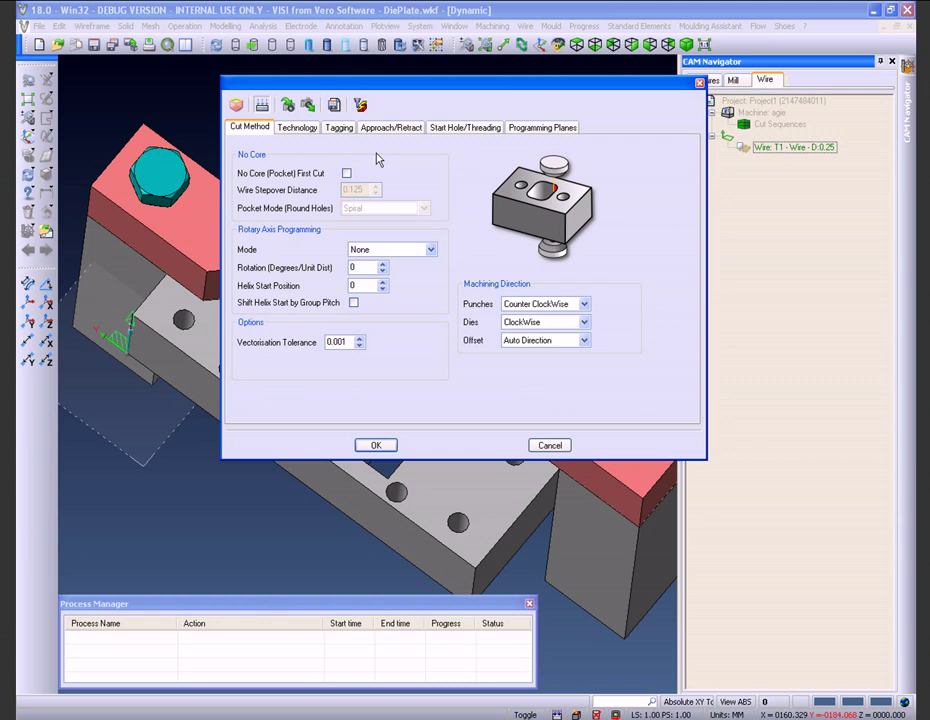
# Step: Load the three-cut AEGCHK_3.TED technology from the cut technology database
pyautogui.click(296, 128)
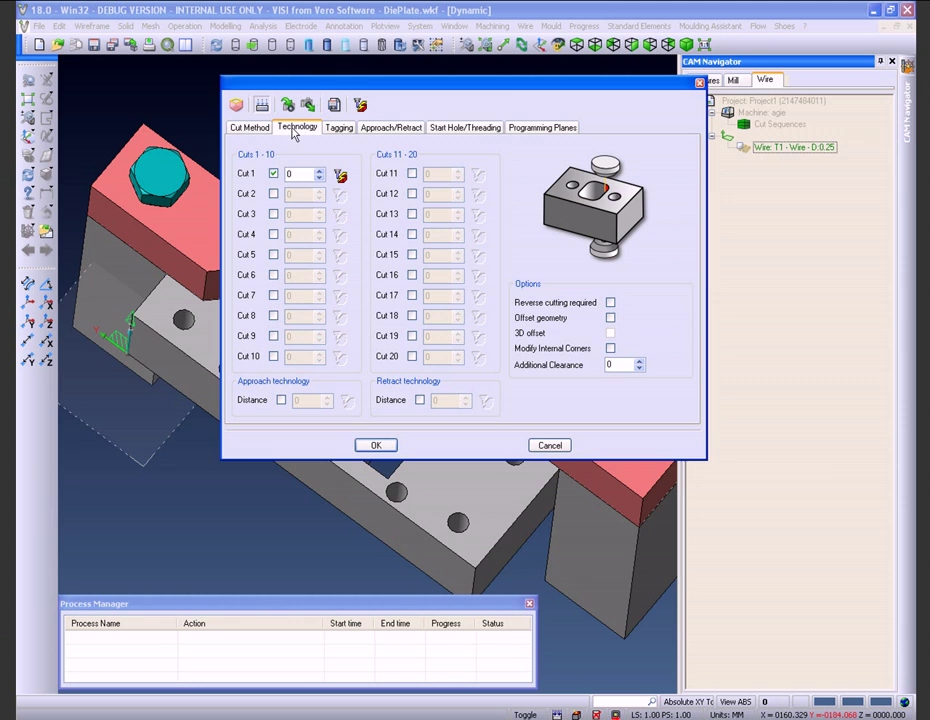
pyautogui.click(359, 106)
pyautogui.moveTo(287, 110); pyautogui.dragTo(313, 108)
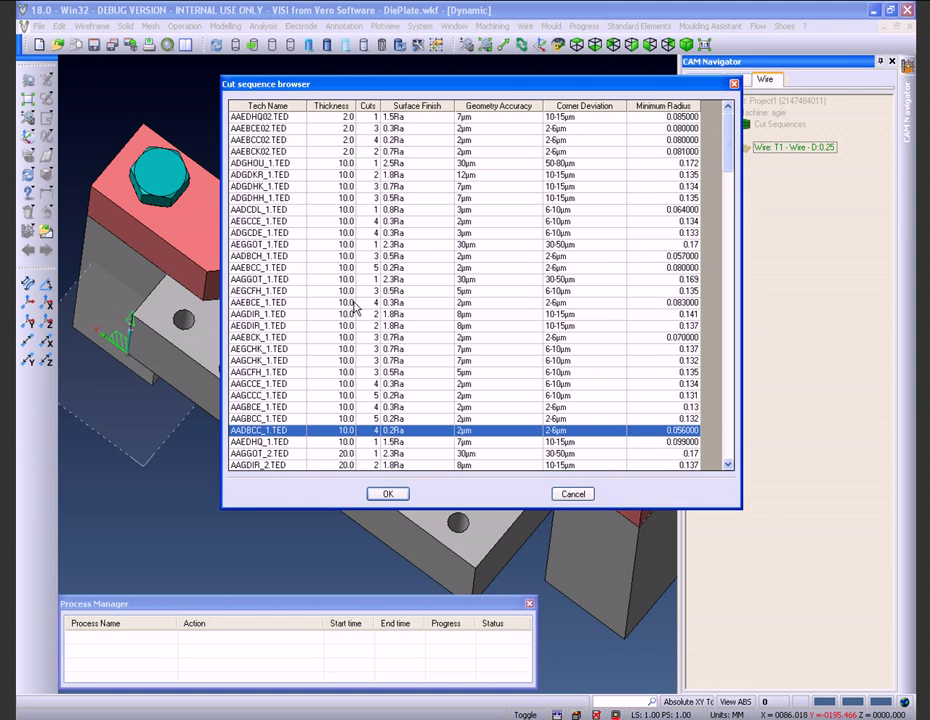
pyautogui.moveTo(728, 140); pyautogui.dragTo(728, 200)
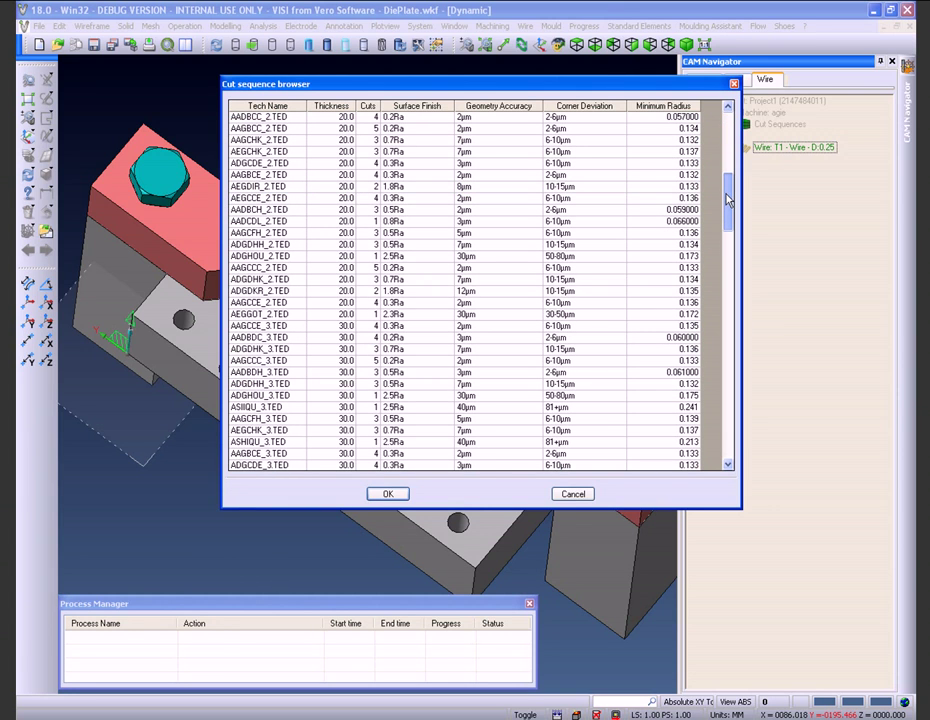
pyautogui.click(297, 431)
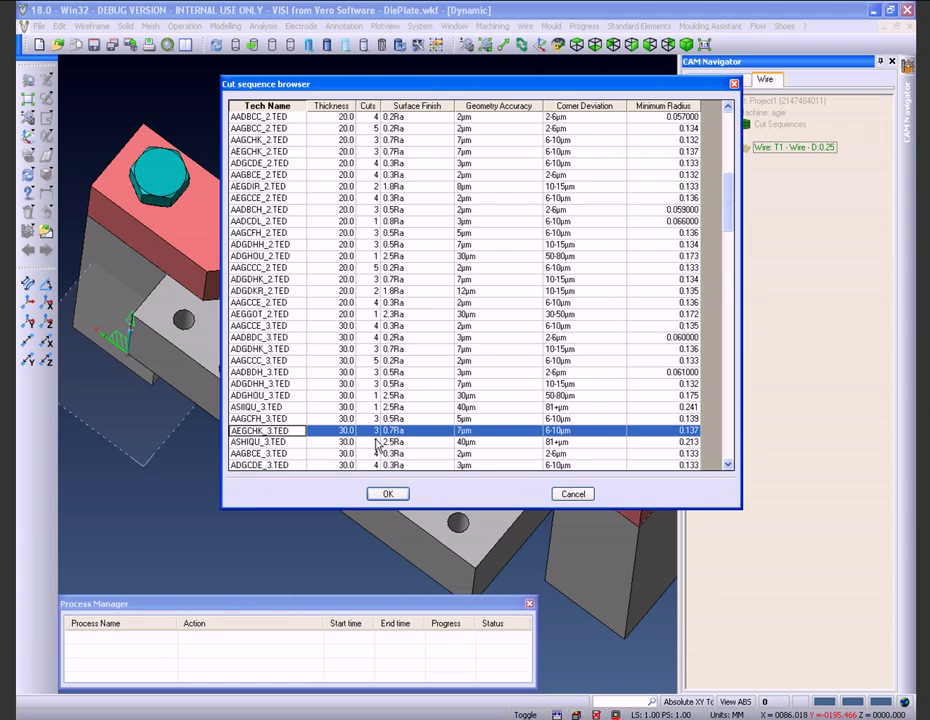
pyautogui.click(388, 493)
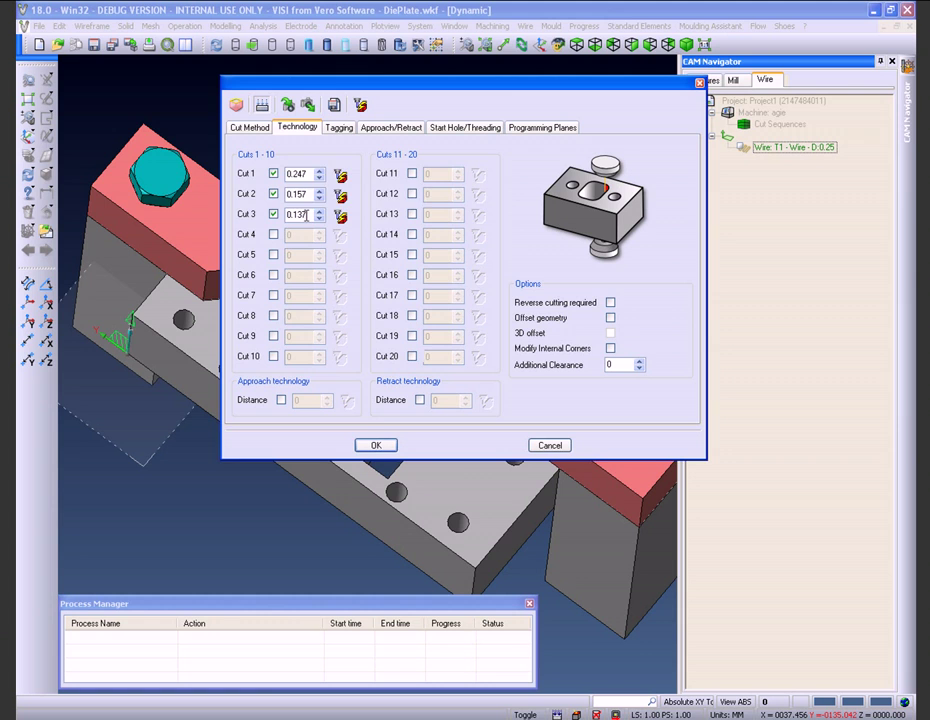
# Step: Review the AGIE parameters for cut 1 and cut 2 of the loaded technology
pyautogui.click(341, 176)
pyautogui.click(282, 254)
pyautogui.click(344, 199)
pyautogui.click(284, 254)
pyautogui.click(338, 129)
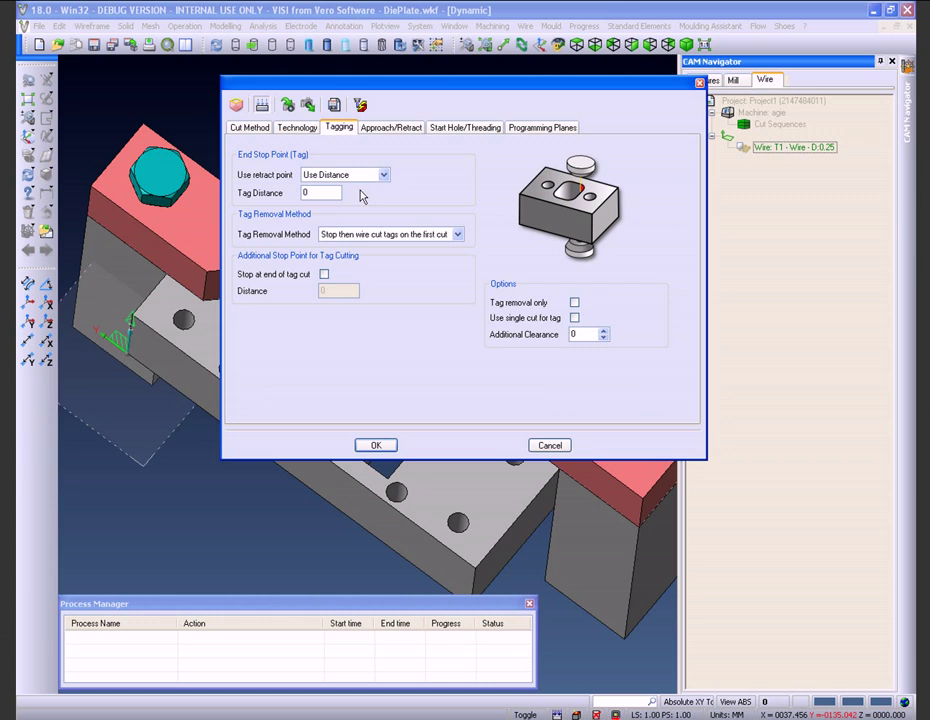
# Step: Keep wire-cutting tags and a straight lead-on, and set the start hole diameter to 1
pyautogui.click(458, 234)
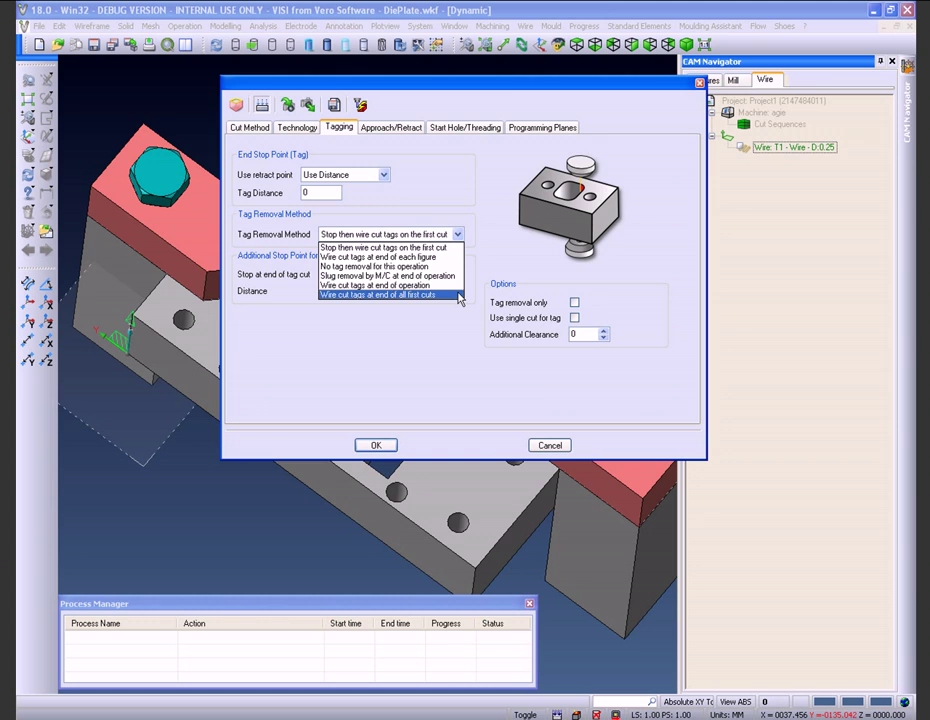
pyautogui.click(445, 247)
pyautogui.click(377, 128)
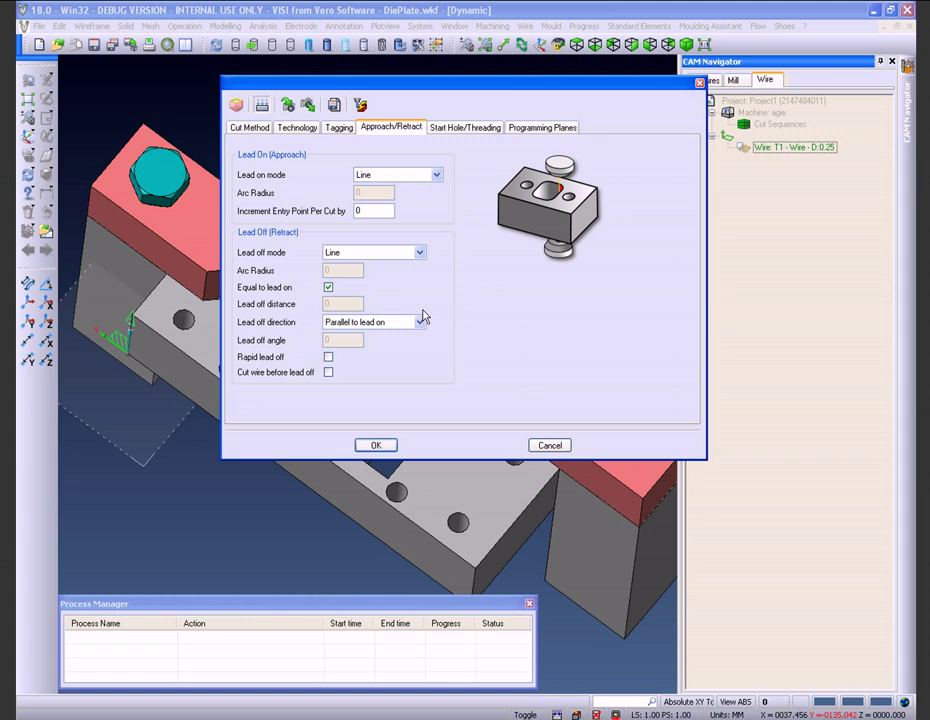
pyautogui.click(437, 176)
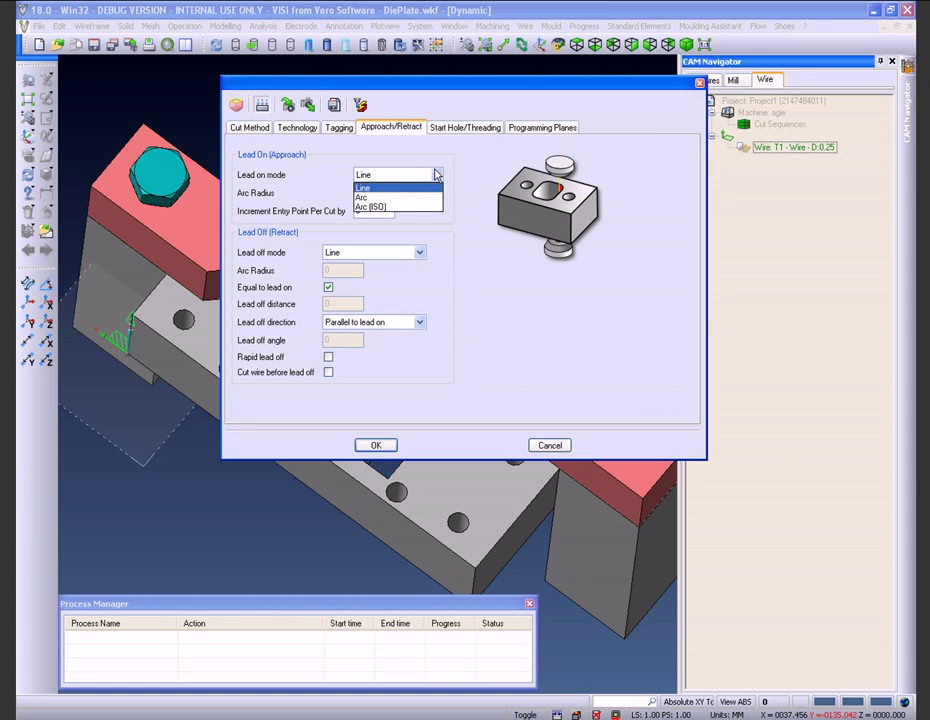
pyautogui.click(437, 175)
pyautogui.click(455, 128)
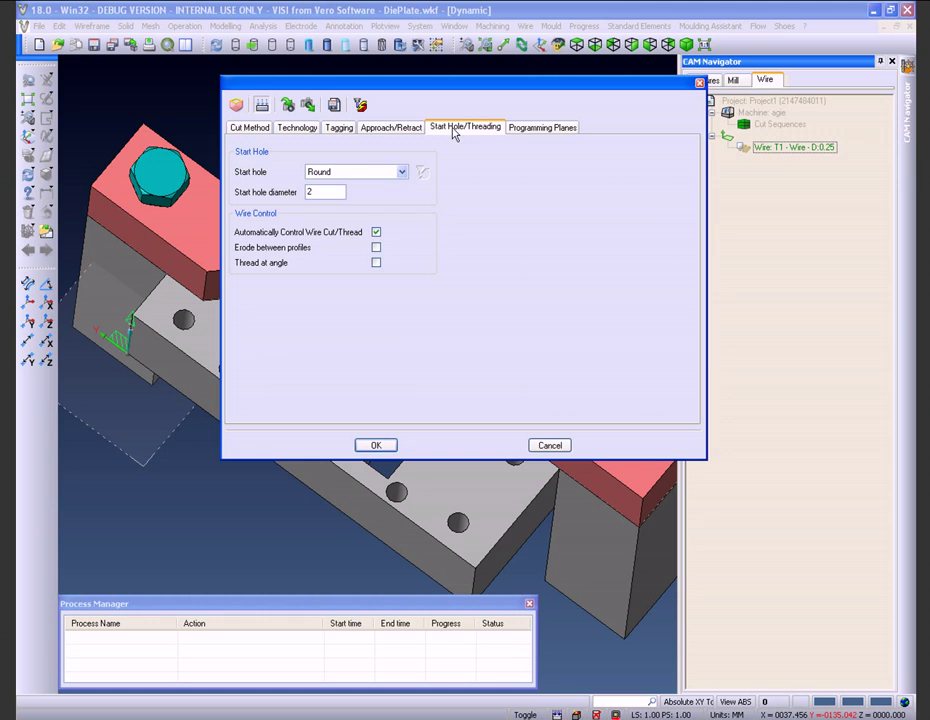
pyautogui.doubleClick(318, 192)
# Step: Set the upper nozzle to 50 and lower nozzle to -5, then calculate the toolpath
pyautogui.click(522, 134)
pyautogui.doubleClick(341, 189)
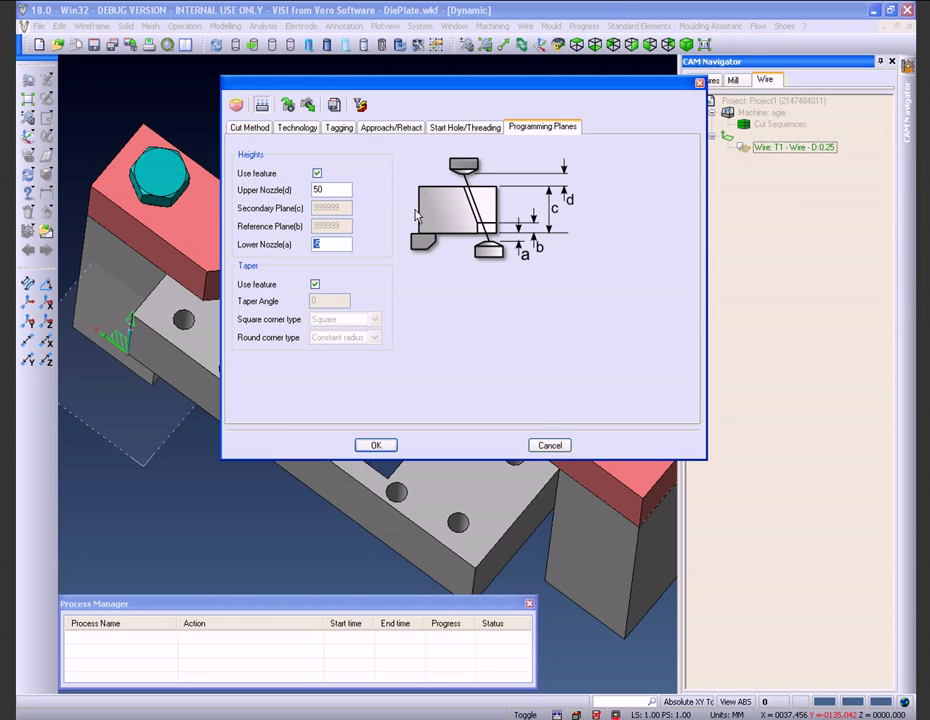
pyautogui.click(388, 446)
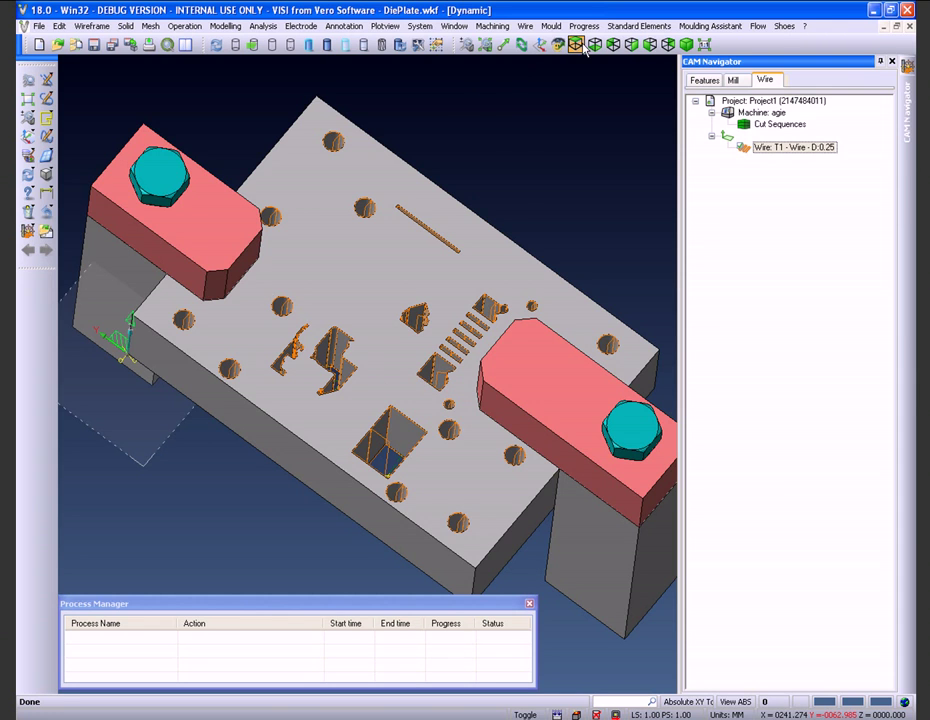
# Step: View the die plate from the top, fit it, then orbit to a tilted 3D view
pyautogui.click(576, 44)
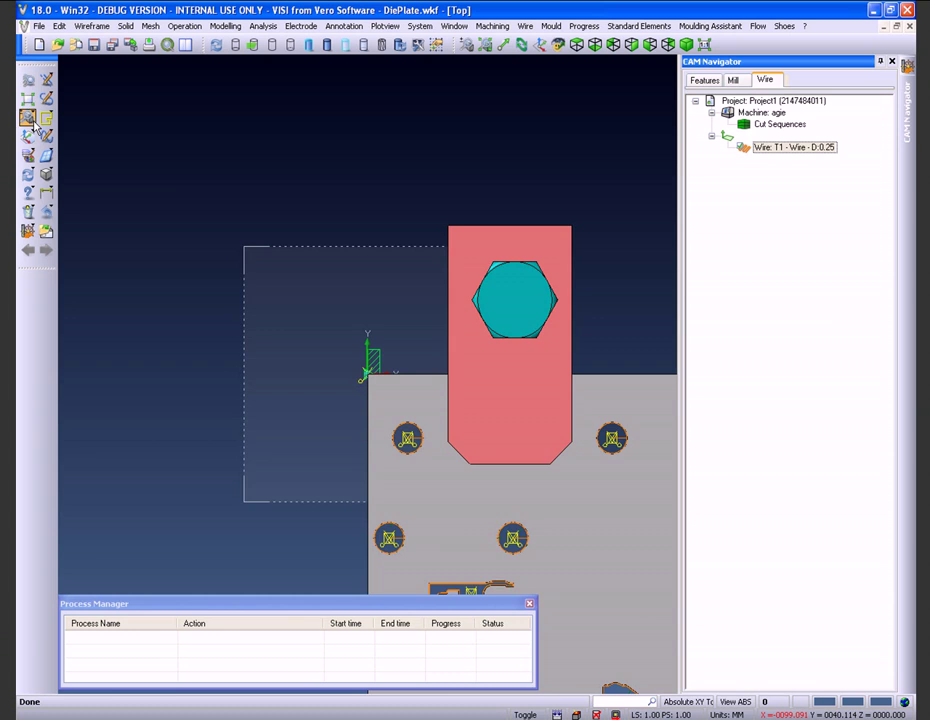
pyautogui.click(28, 99)
pyautogui.scroll(3, 334, 432)
pyautogui.scroll(5, 334, 432)
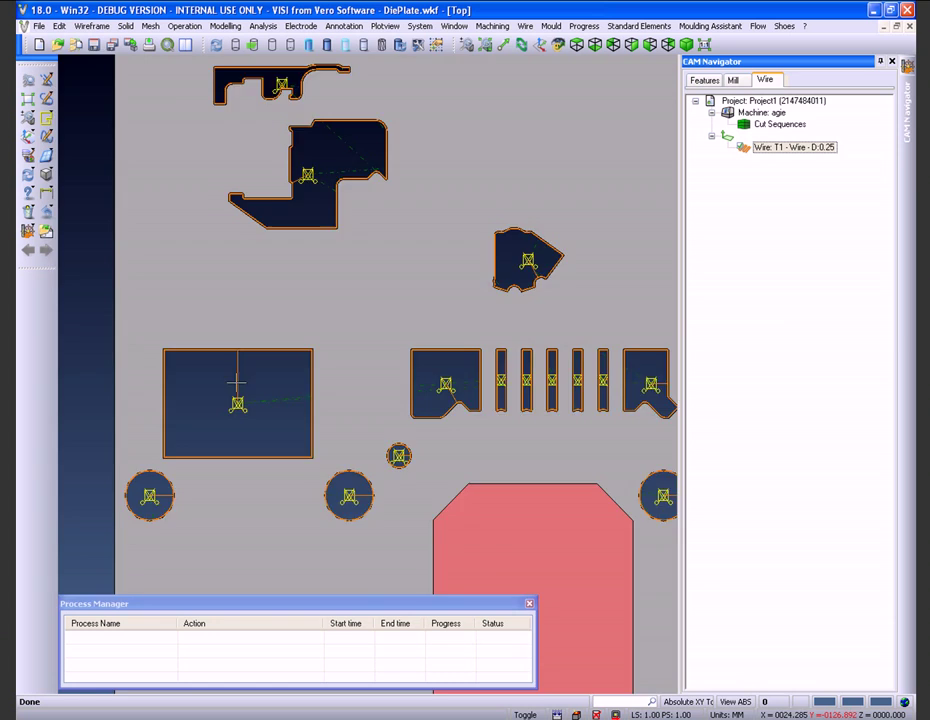
pyautogui.scroll(5, 229, 349)
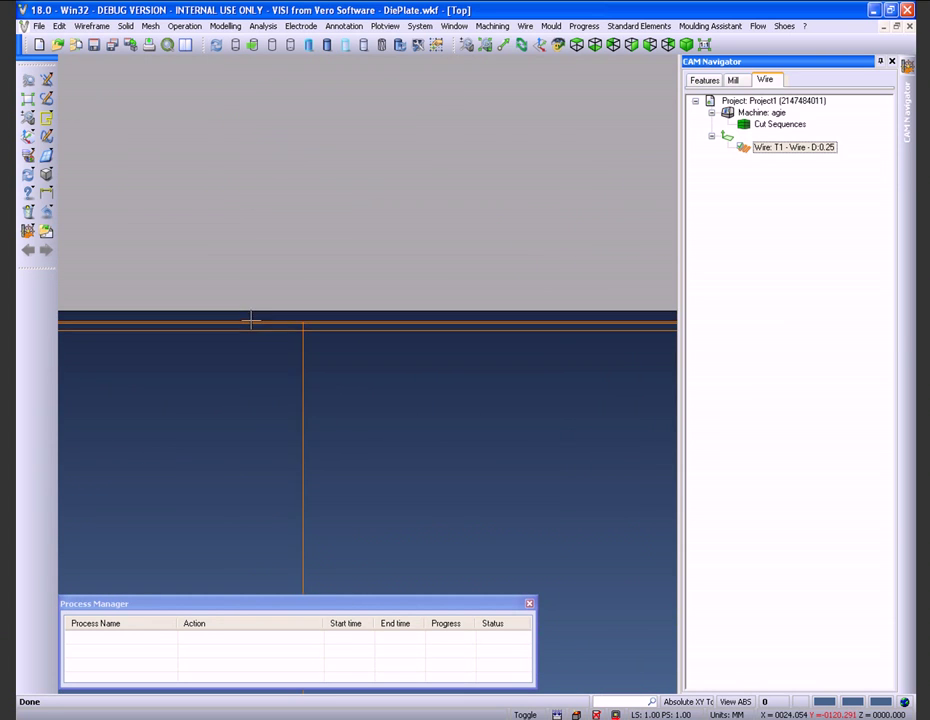
pyautogui.scroll(2, 265, 322)
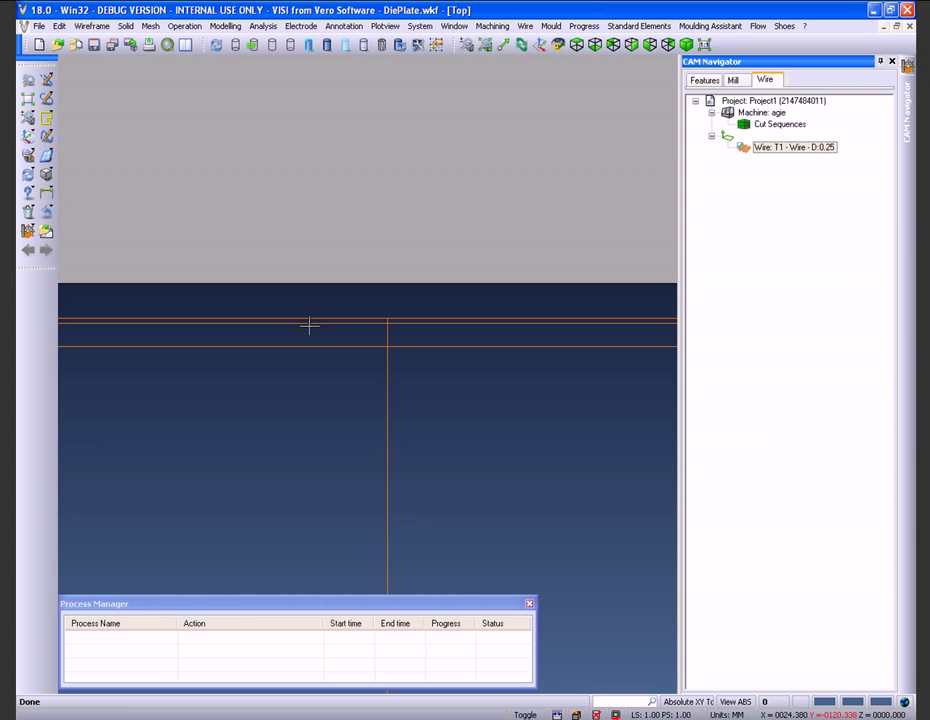
pyautogui.click(27, 98)
pyautogui.moveTo(373, 468); pyautogui.dragTo(476, 300, button='middle')
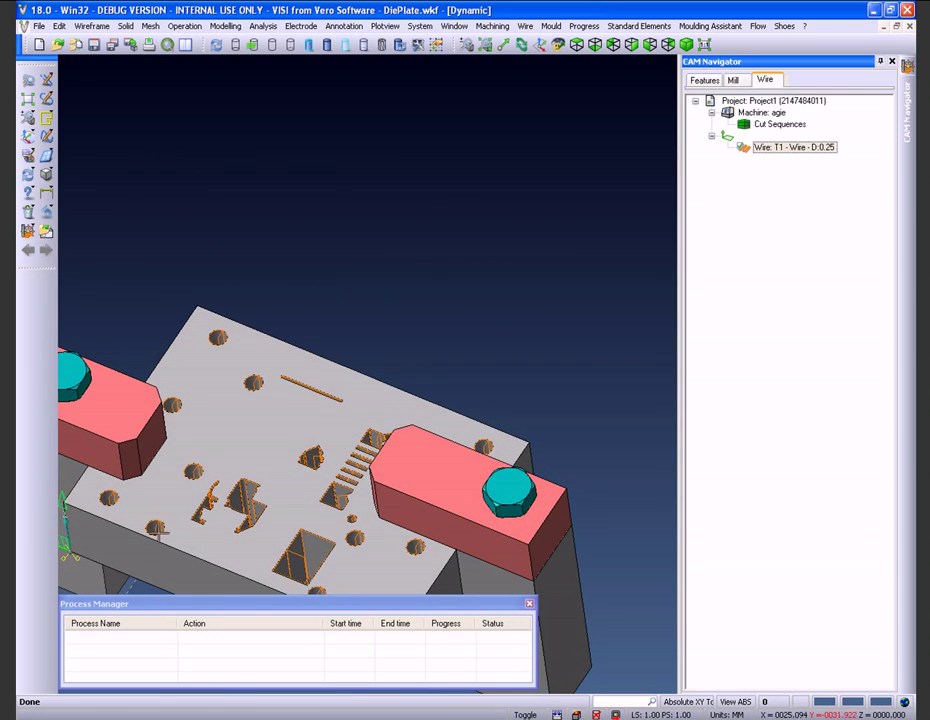
pyautogui.scroll(-3, 476, 300)
pyautogui.scroll(5, 245, 502)
# Step: Start the kinematics simulation of Project1's wire paths
pyautogui.rightClick(787, 104)
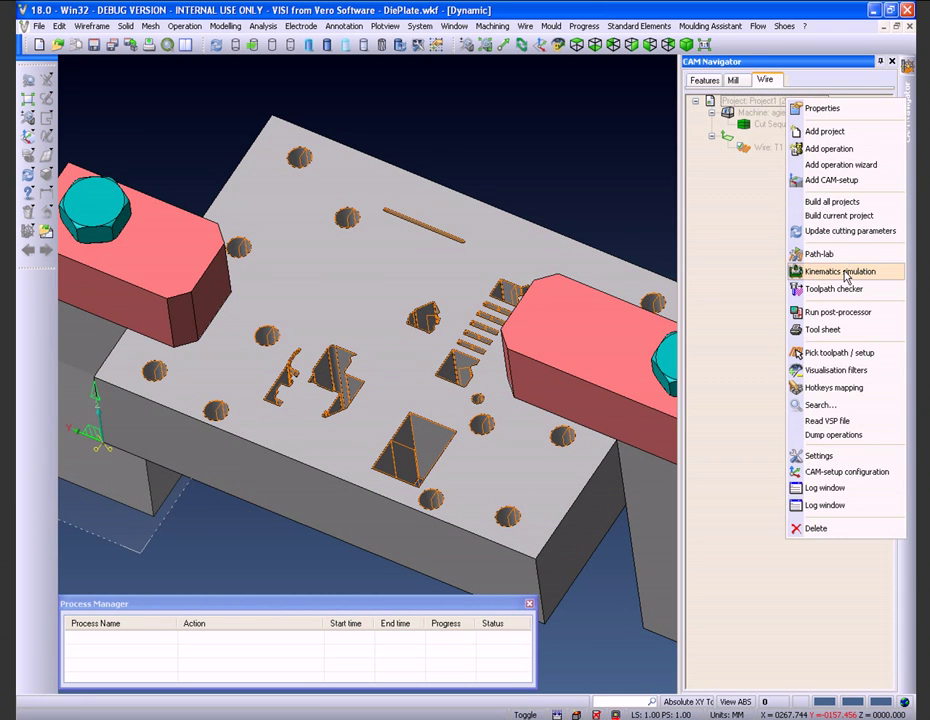
pyautogui.click(845, 272)
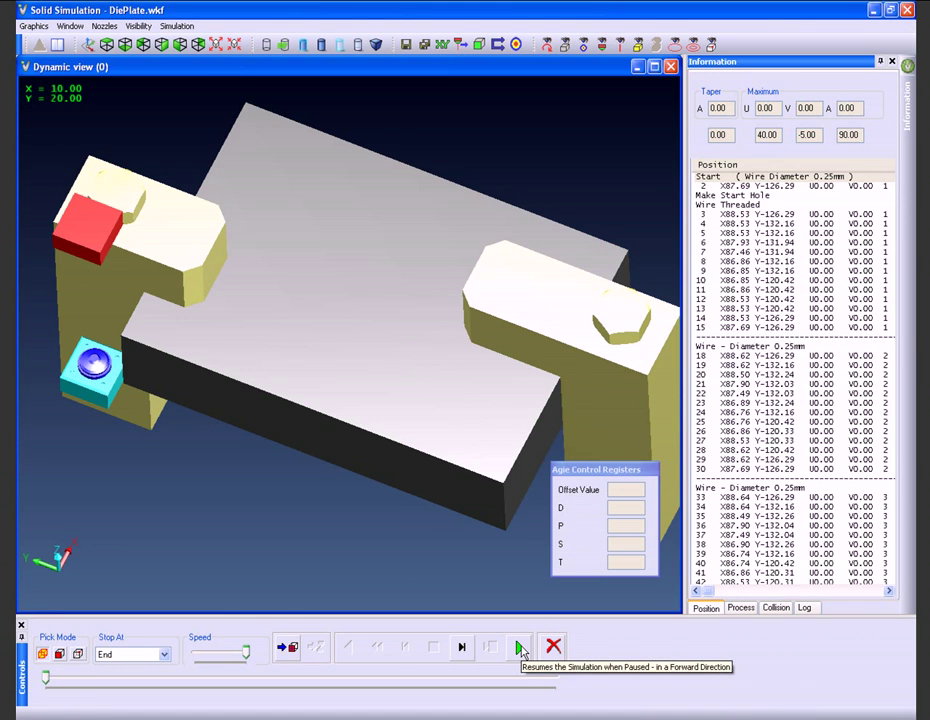
pyautogui.click(519, 647)
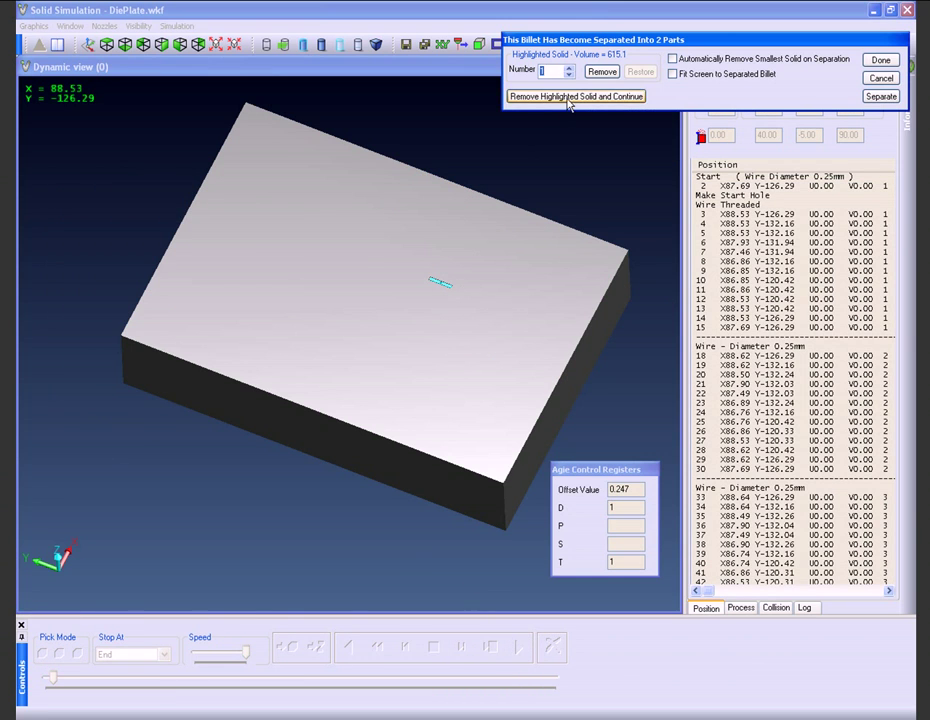
# Step: Remove the three separated pieces with Remove Highlighted Solid and Continue
pyautogui.click(569, 97)
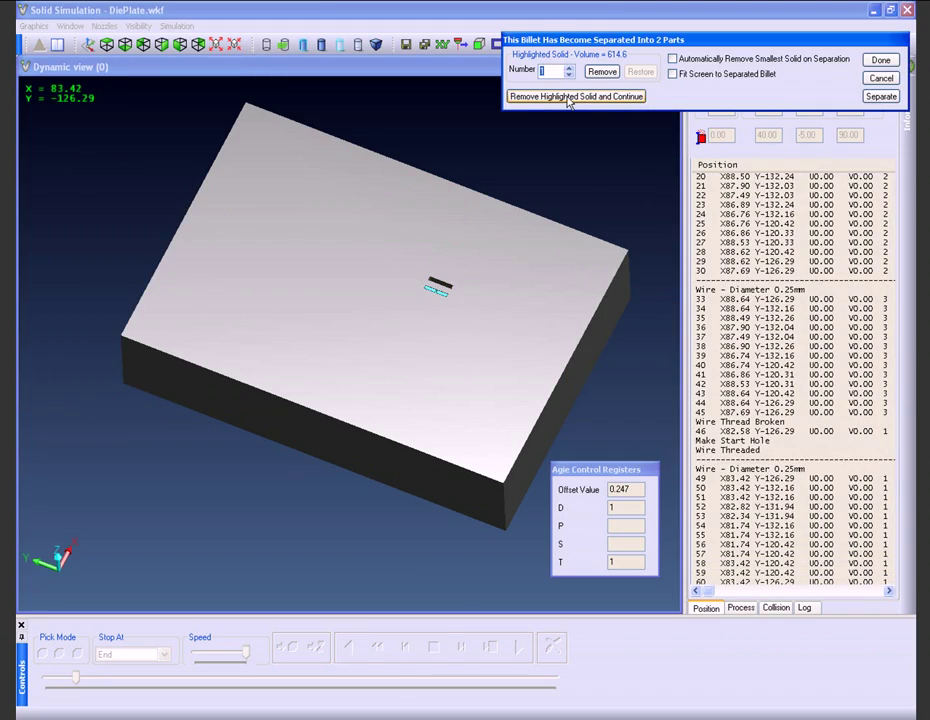
pyautogui.click(569, 97)
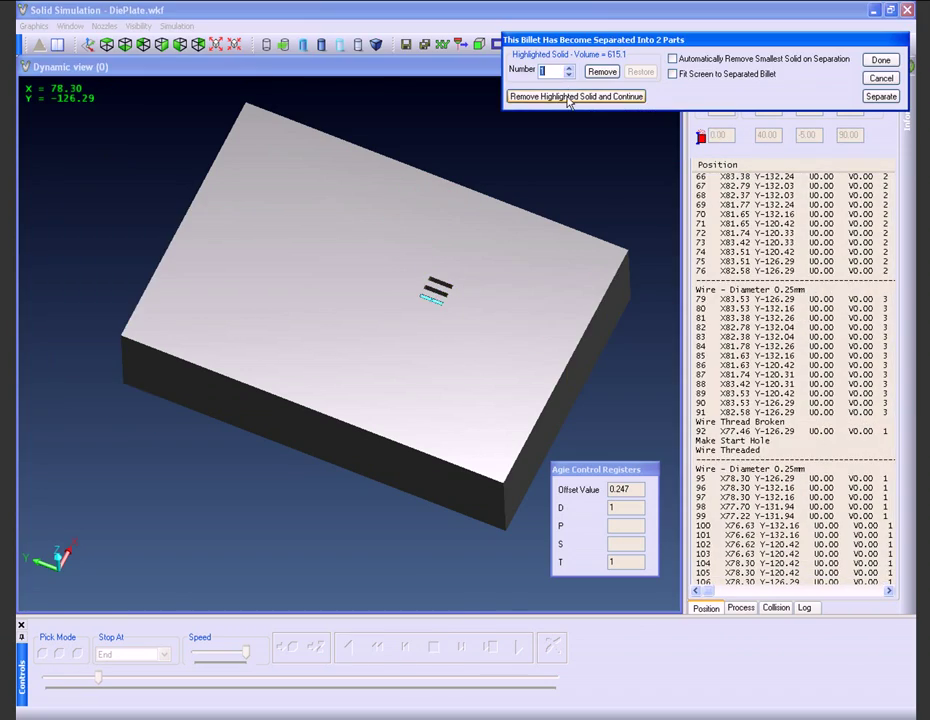
pyautogui.click(568, 97)
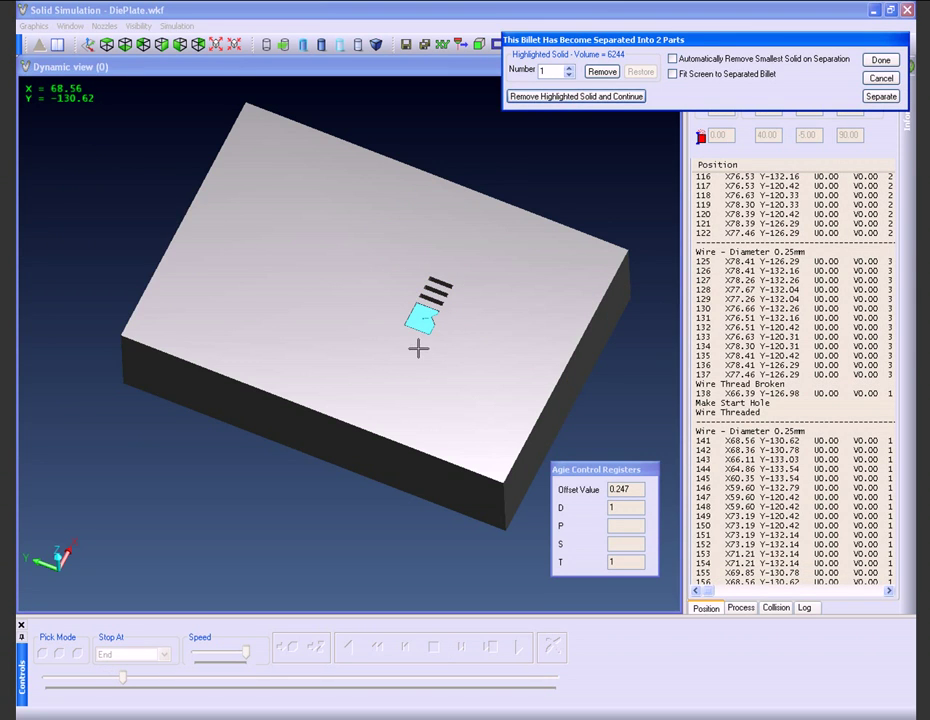
pyautogui.scroll(5, 418, 347)
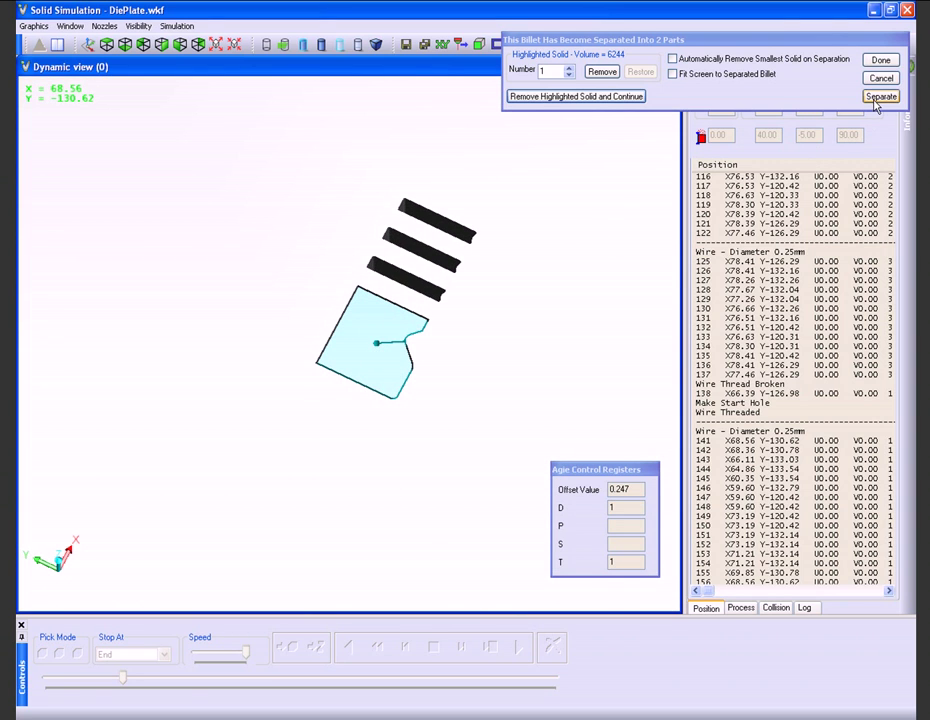
# Step: Test pulling the separated slug out along +Z, then reset
pyautogui.click(880, 97)
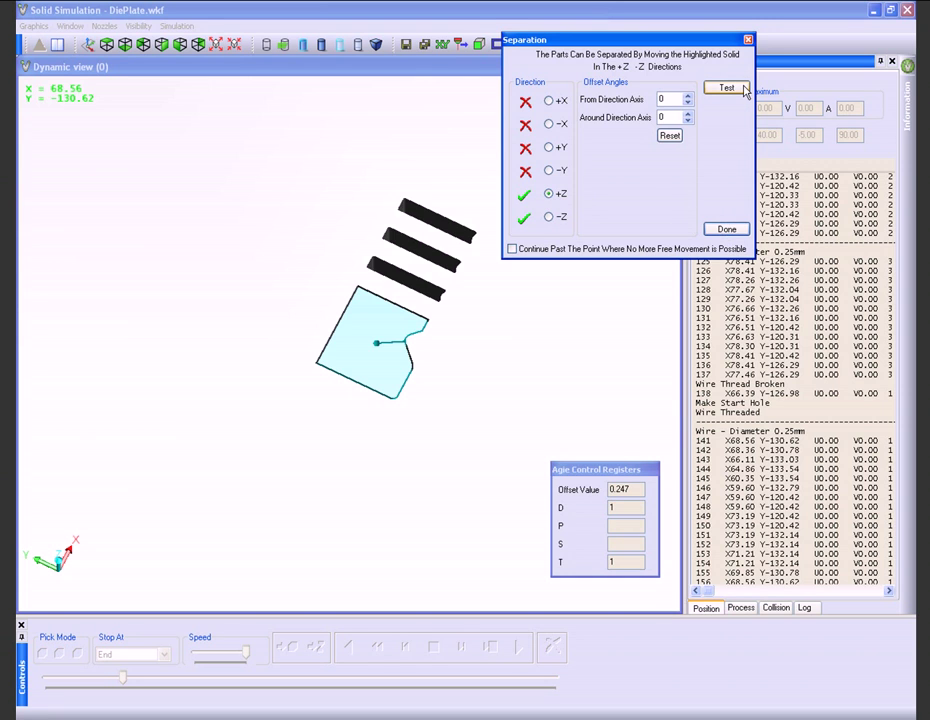
pyautogui.click(744, 89)
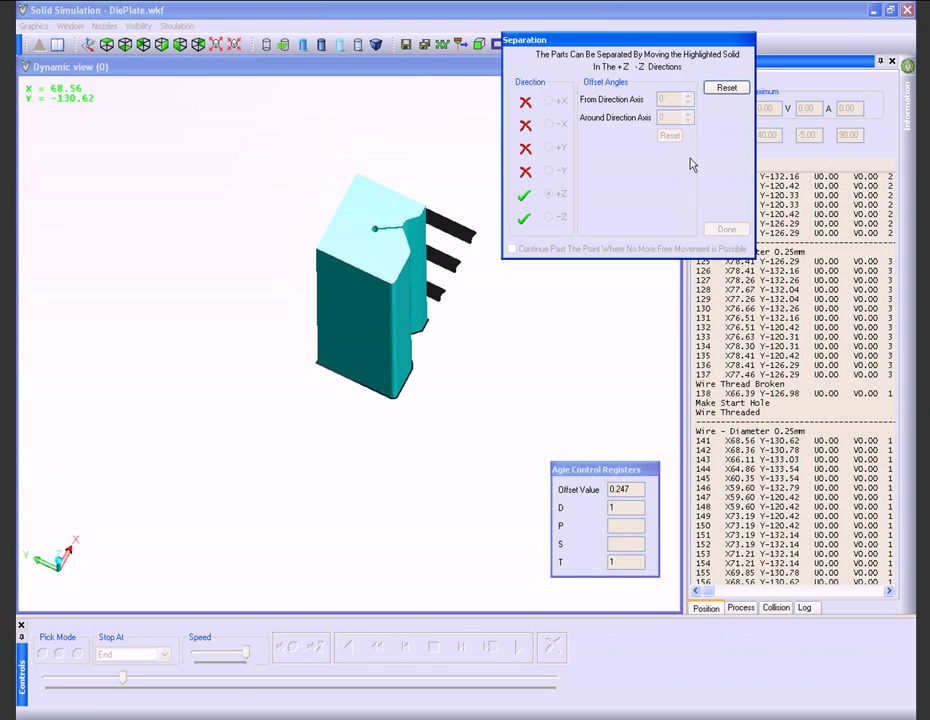
pyautogui.click(727, 88)
# Step: Test the slug along −Z, reset, and turn on Automatically Remove Smallest Solid on Separation
pyautogui.click(548, 216)
pyautogui.click(727, 88)
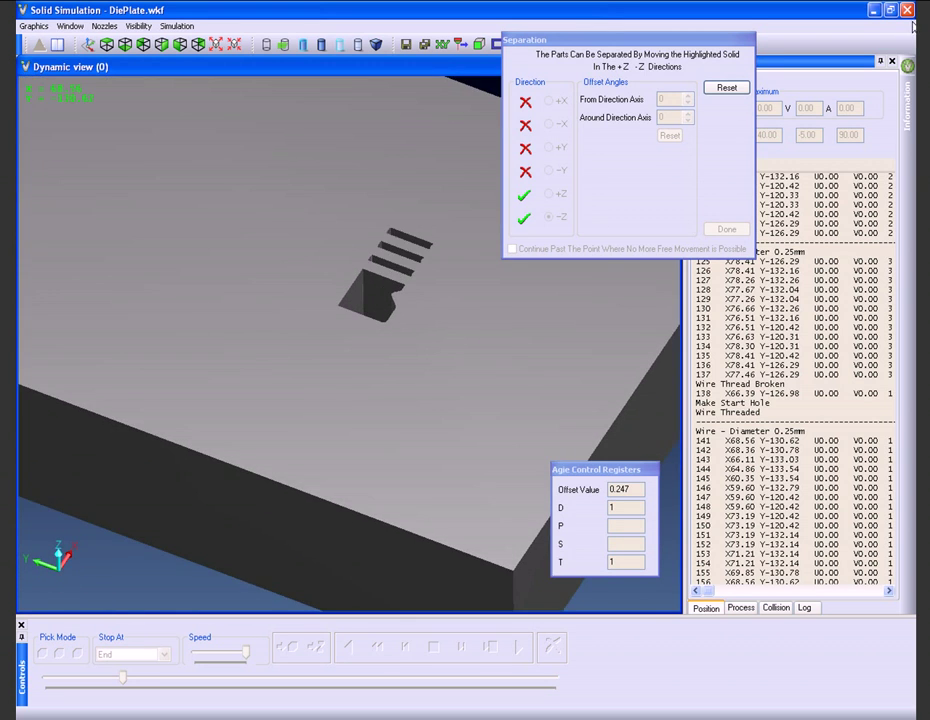
pyautogui.click(742, 91)
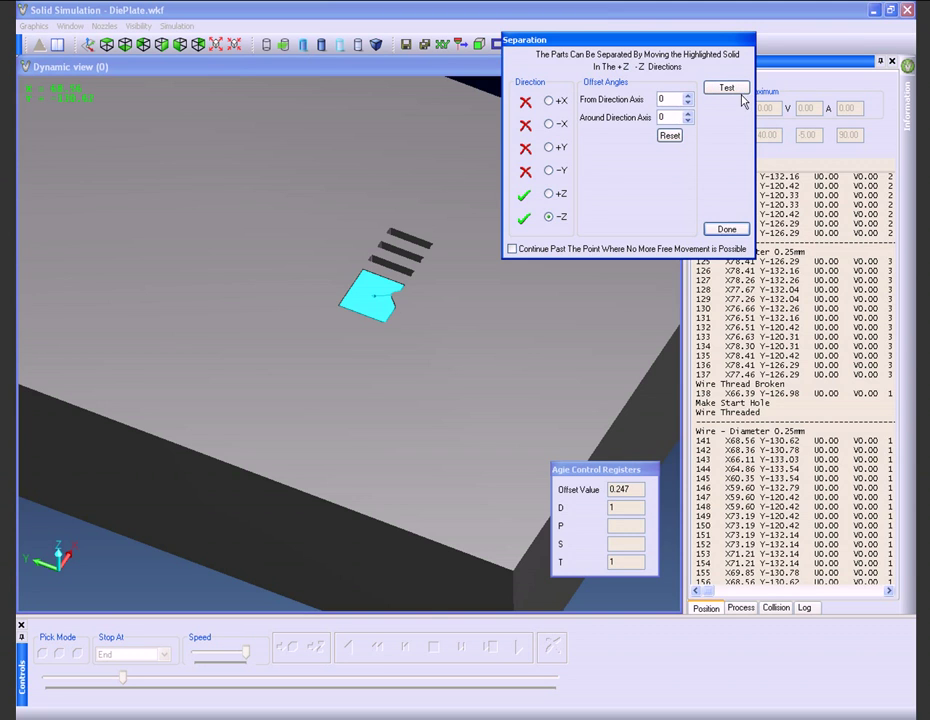
pyautogui.click(726, 230)
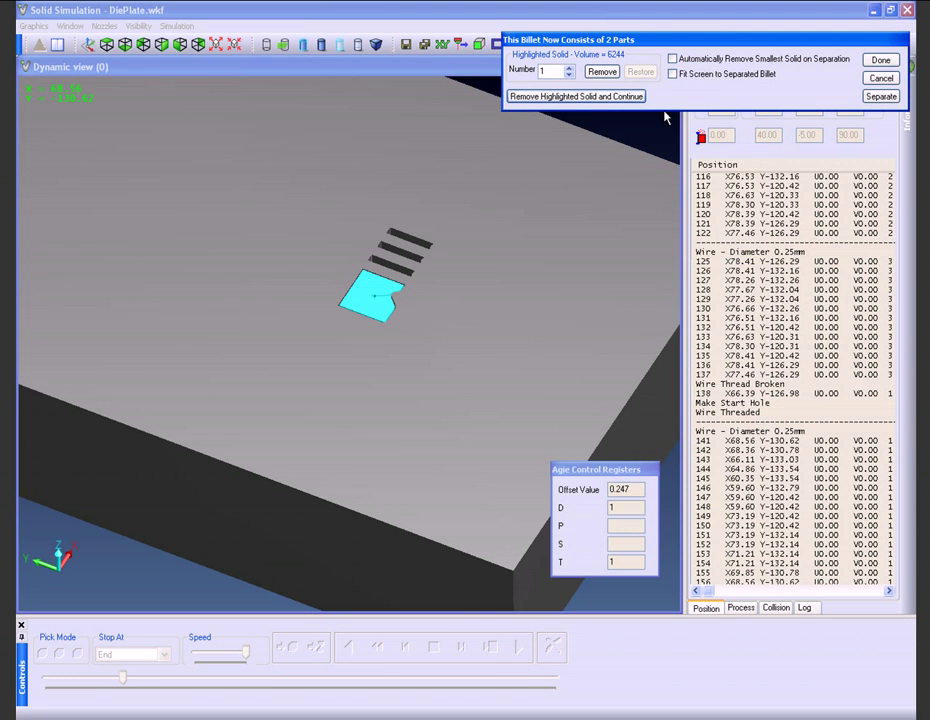
pyautogui.click(694, 62)
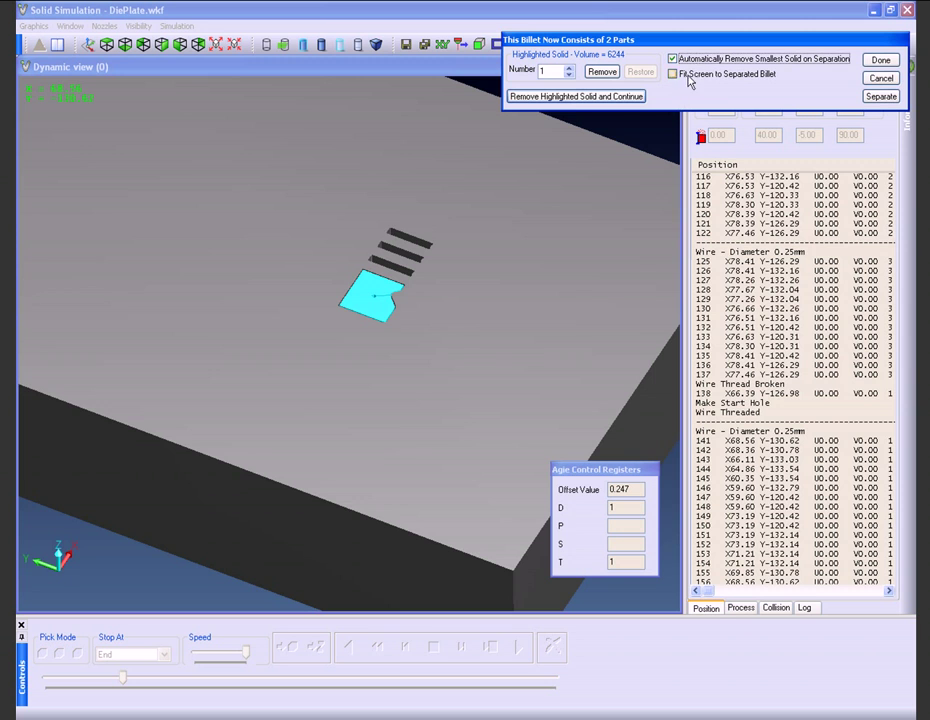
# Step: Remove the highlighted slug and let the wire simulation cut all remaining die plate openings
pyautogui.click(612, 98)
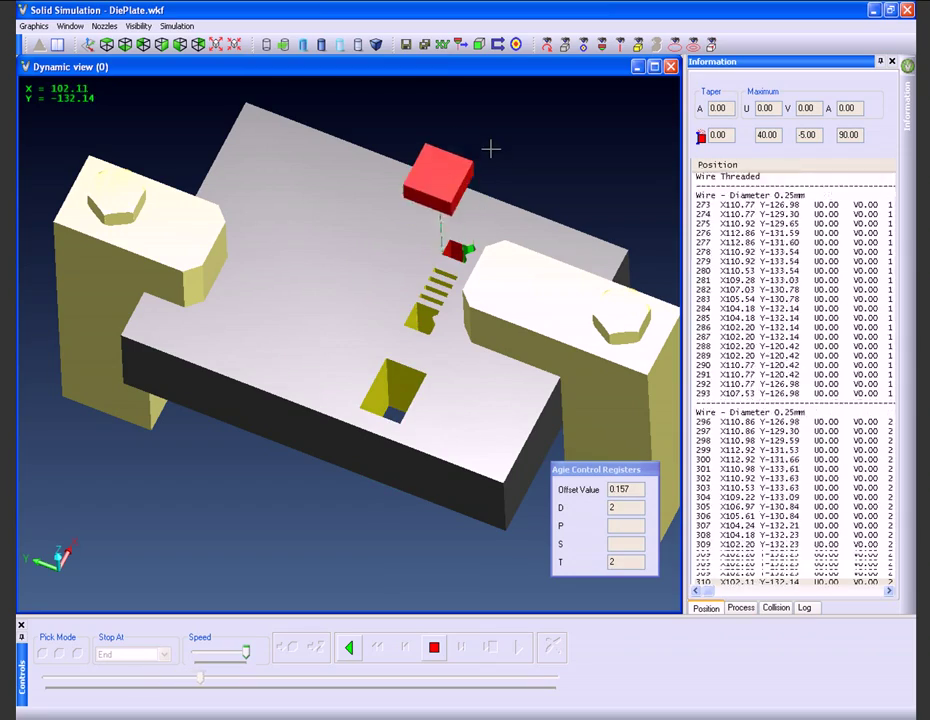
pyautogui.scroll(3, 382, 264)
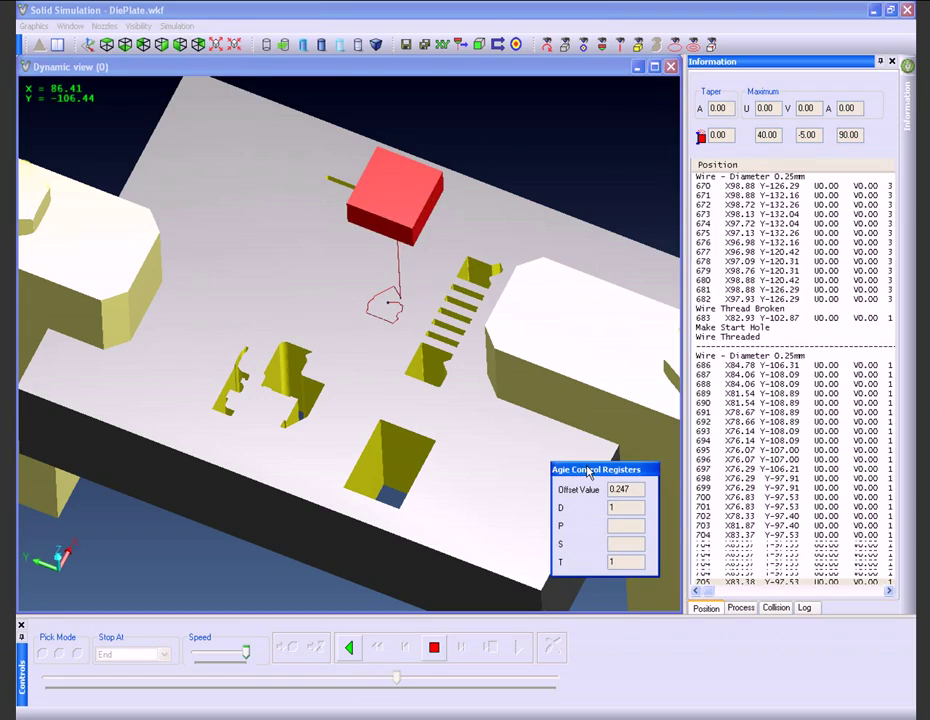
pyautogui.moveTo(588, 469); pyautogui.dragTo(596, 477)
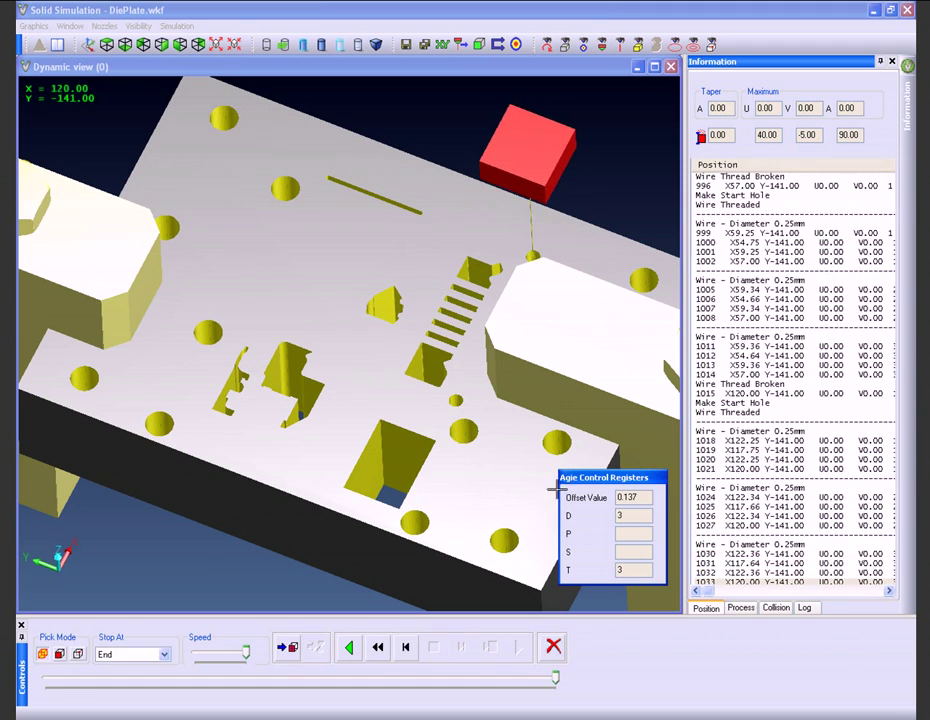
# Step: Close Solid Simulation and post-process Project1 into ISO code testiso.iso shown in Notepad
pyautogui.click(555, 648)
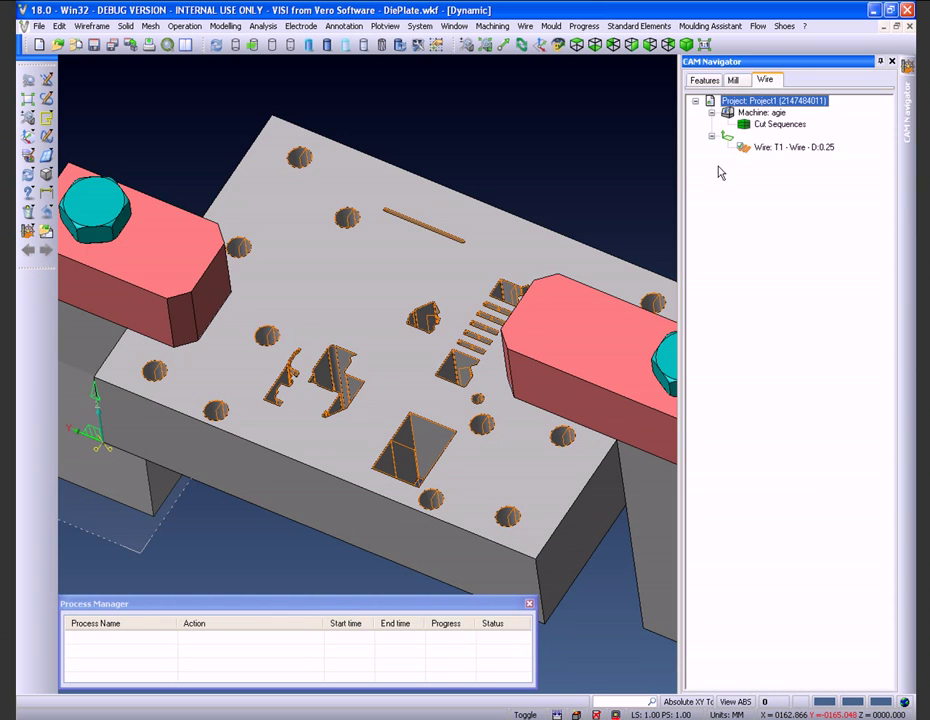
pyautogui.rightClick(764, 104)
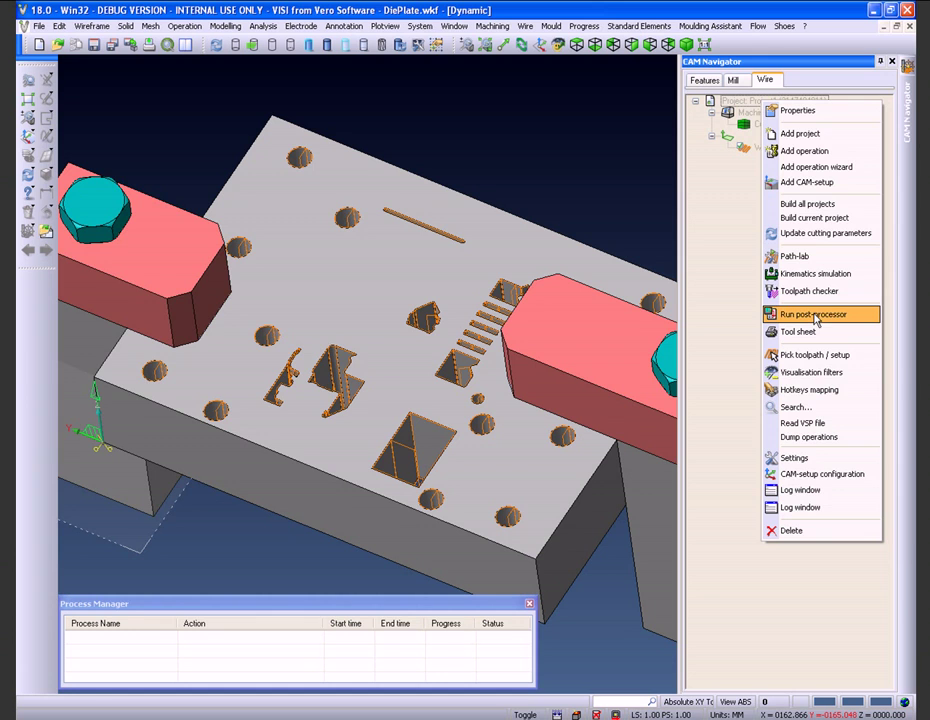
pyautogui.click(815, 316)
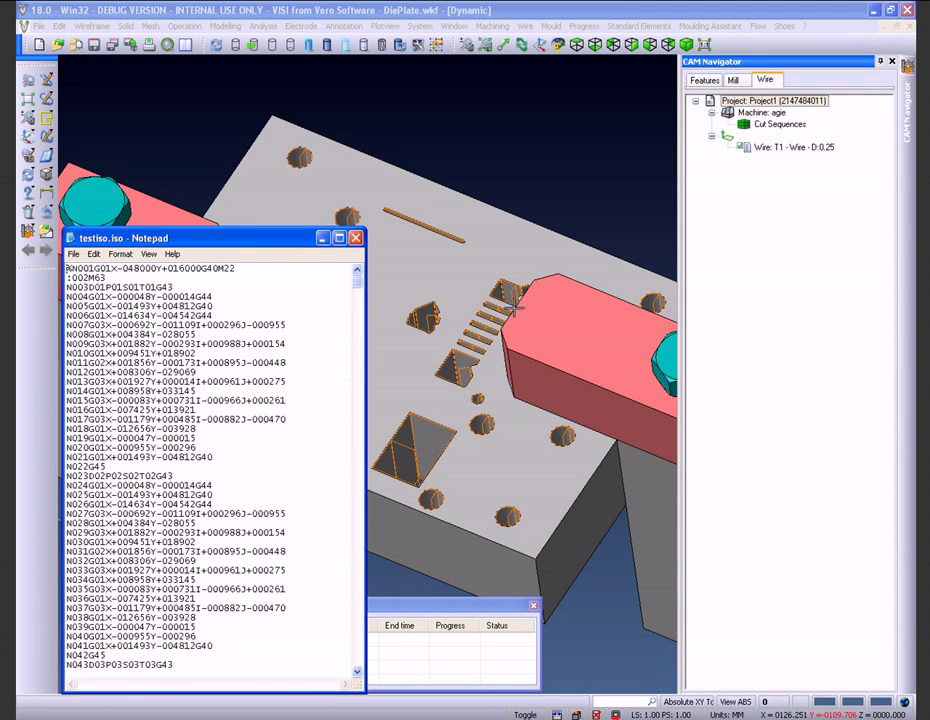
pyautogui.moveTo(362, 289); pyautogui.dragTo(342, 282)
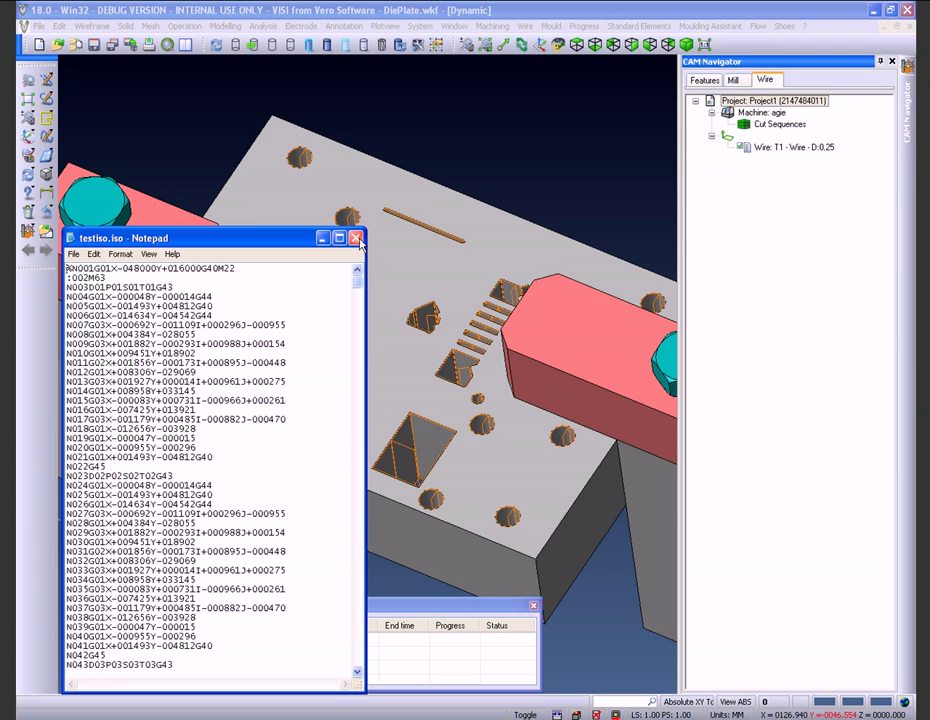